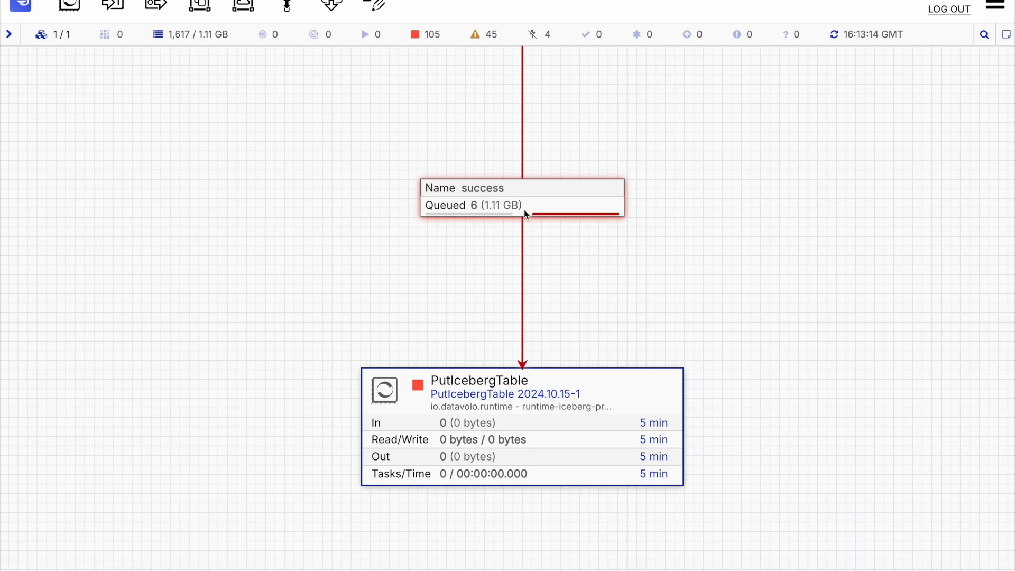
Step: List the success queue feeding PutIcebergTable and view the CSV content of the first queued flowfile
right_click(562, 191)
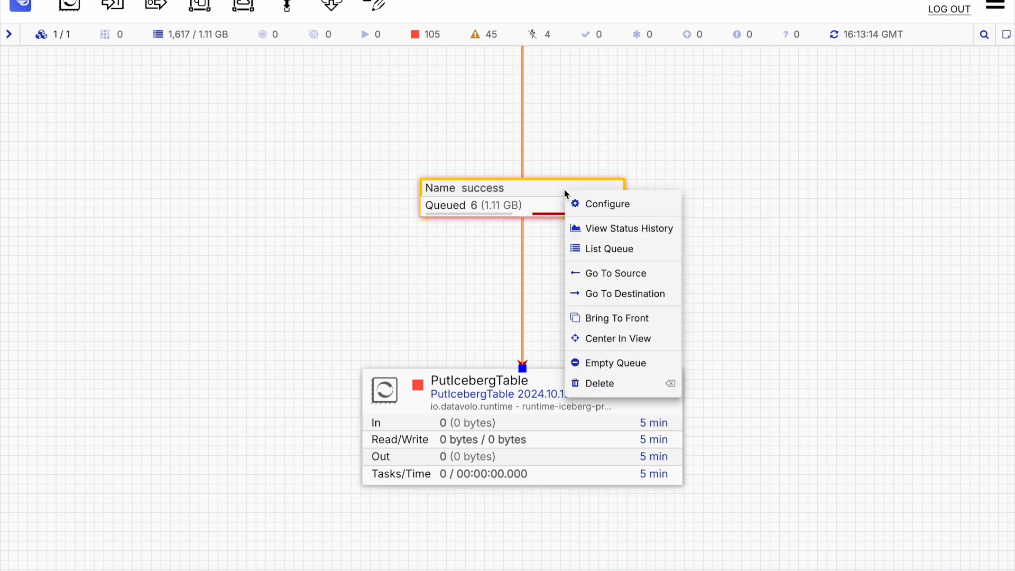
left_click(608, 257)
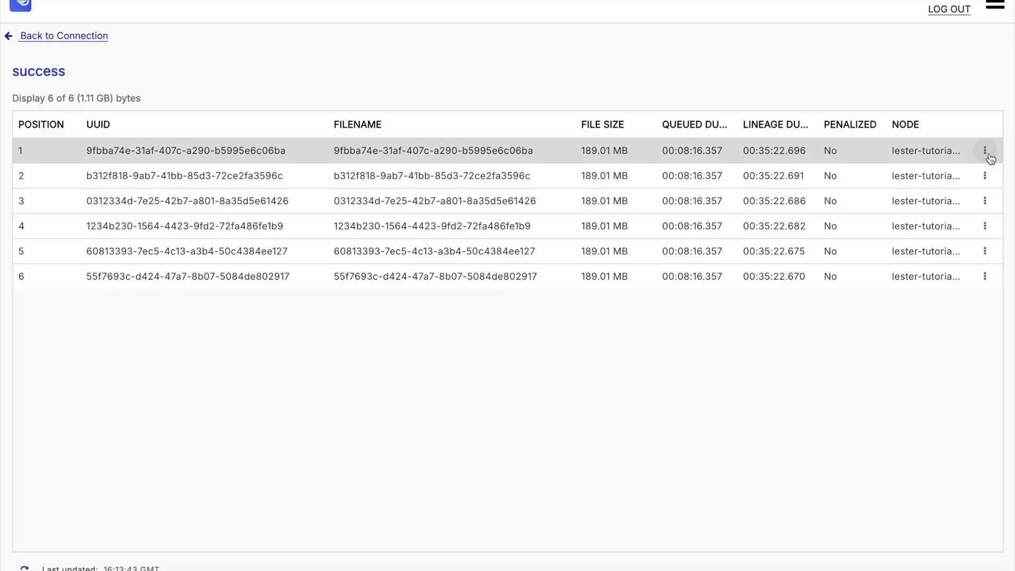
left_click(985, 150)
left_click(950, 231)
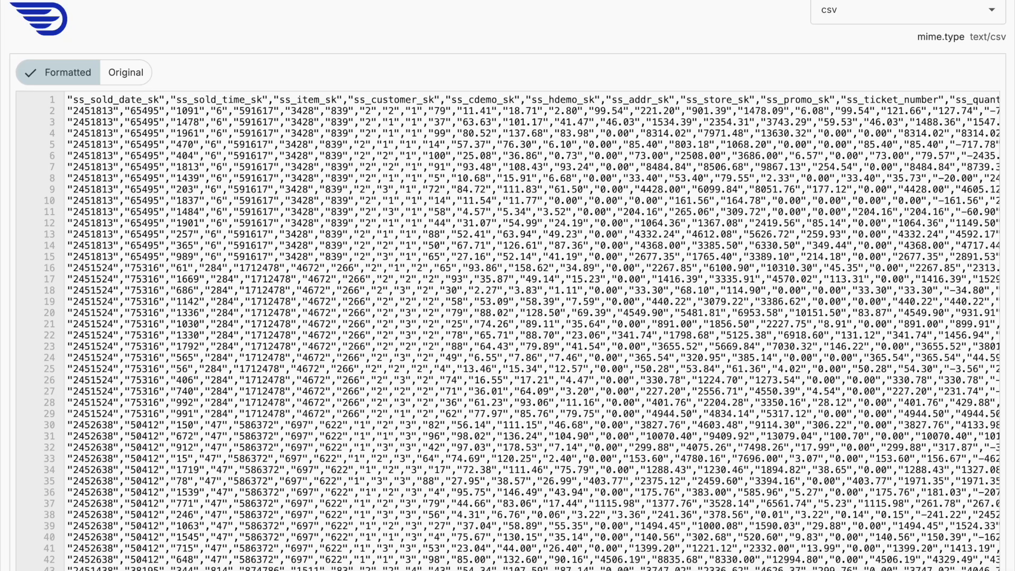
scroll(270, 248, "down", 15)
scroll(270, 249, "up", 20)
key("super+w")
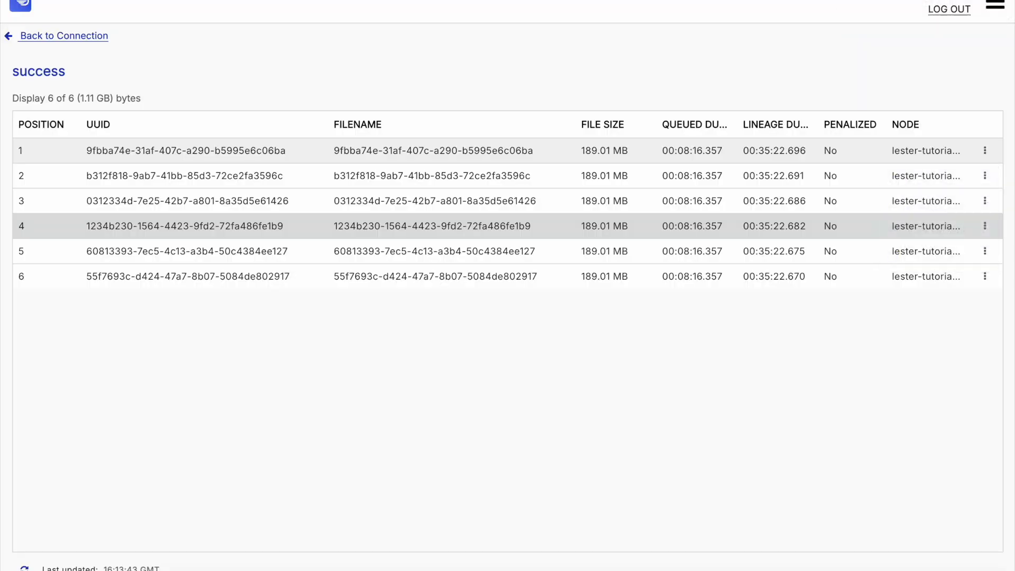
Step: Return to the flow and open the PutIcebergTable processor's configuration to review its properties, then cancel
left_click(98, 38)
double_click(560, 463)
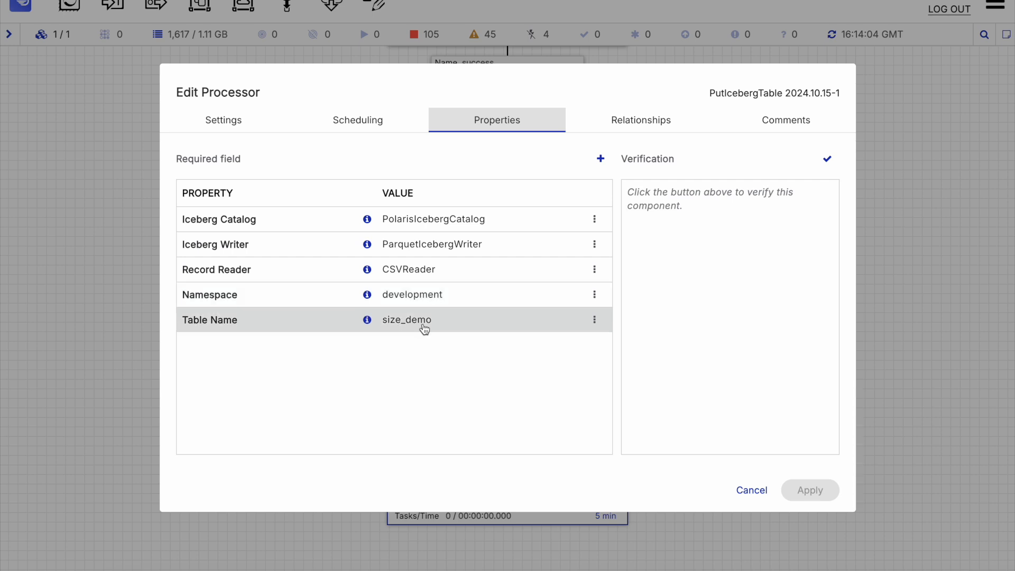
left_click(751, 490)
Step: Start the PutIcebergTable processor and refresh the canvas while the queued files are processed
right_click(592, 453)
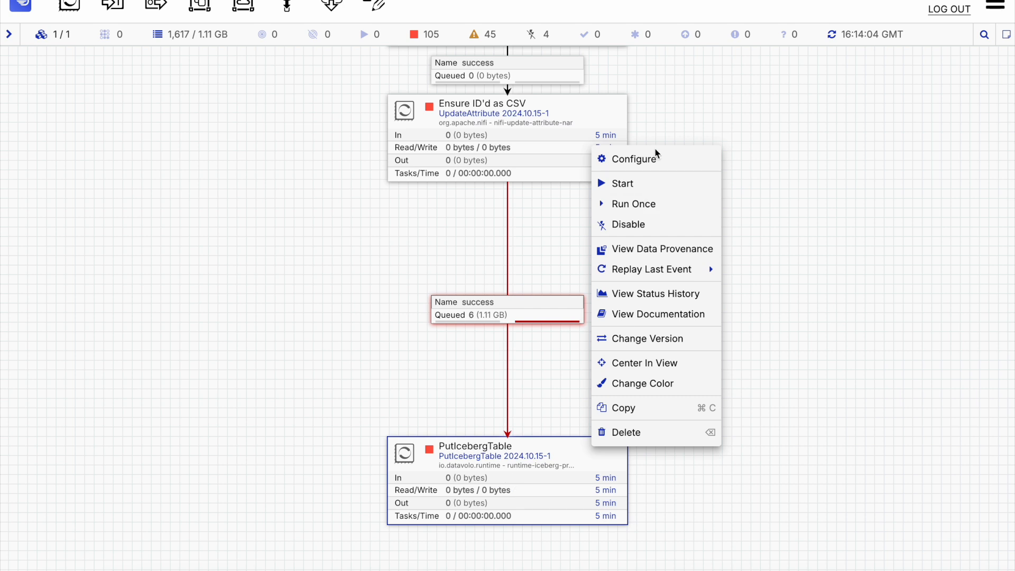
left_click(637, 186)
right_click(687, 206)
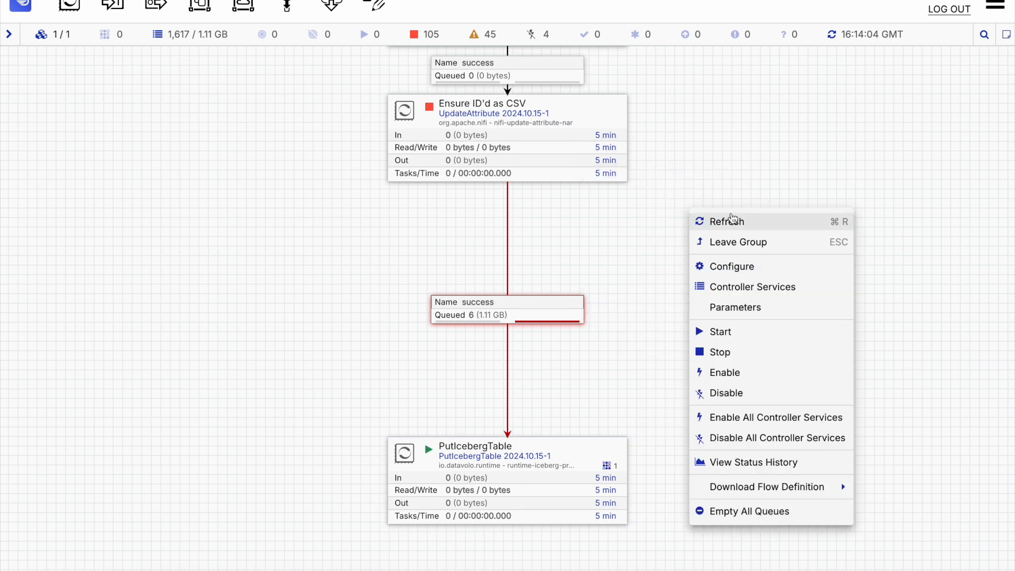
left_click(730, 221)
right_click(654, 312)
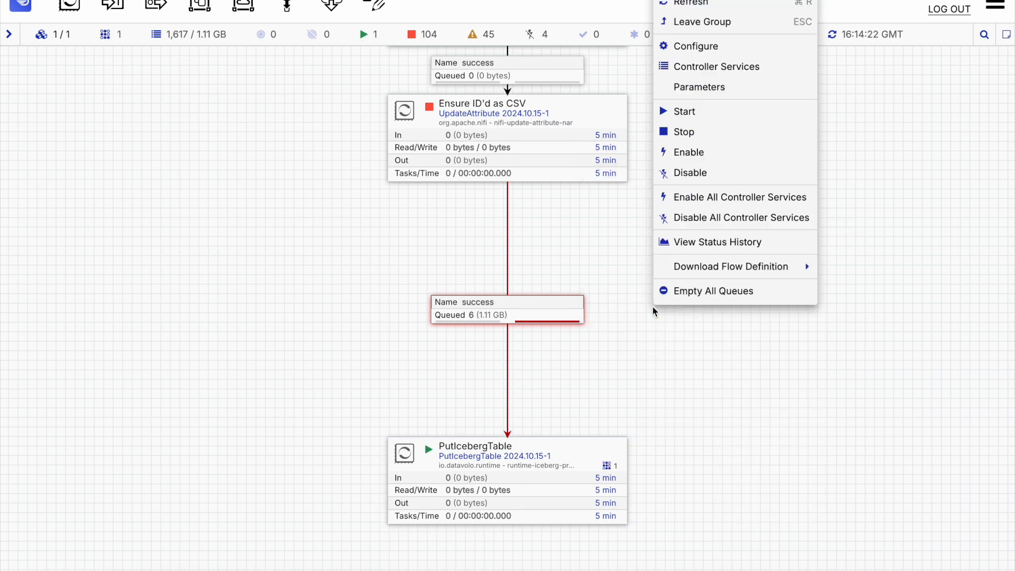
left_click(696, 3)
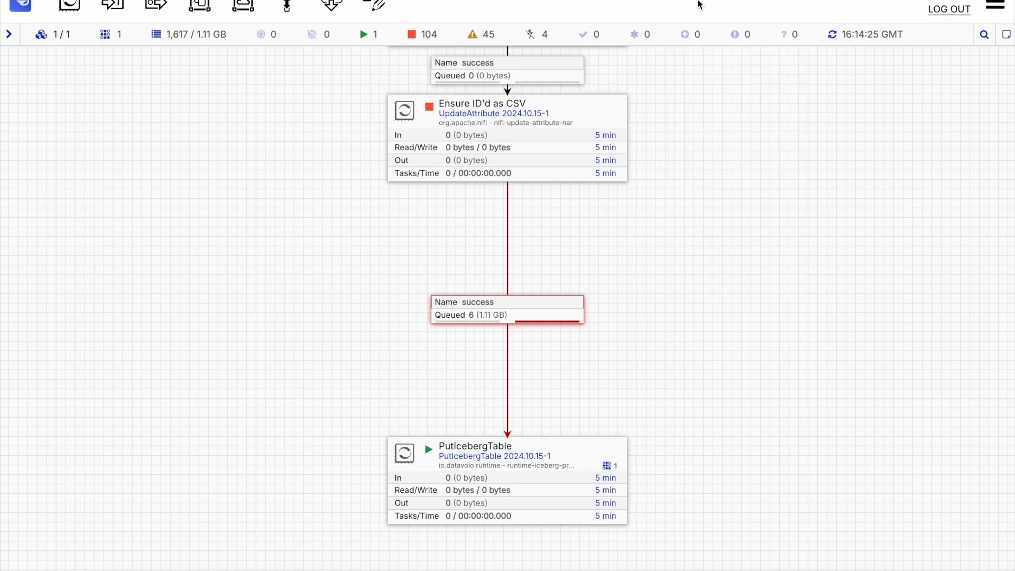
right_click(764, 176)
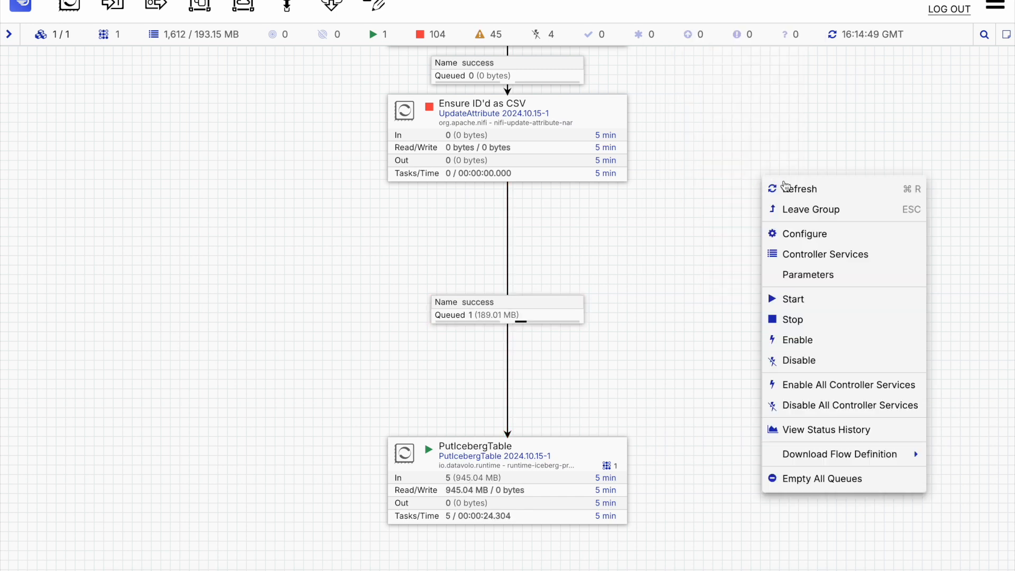
left_click(788, 189)
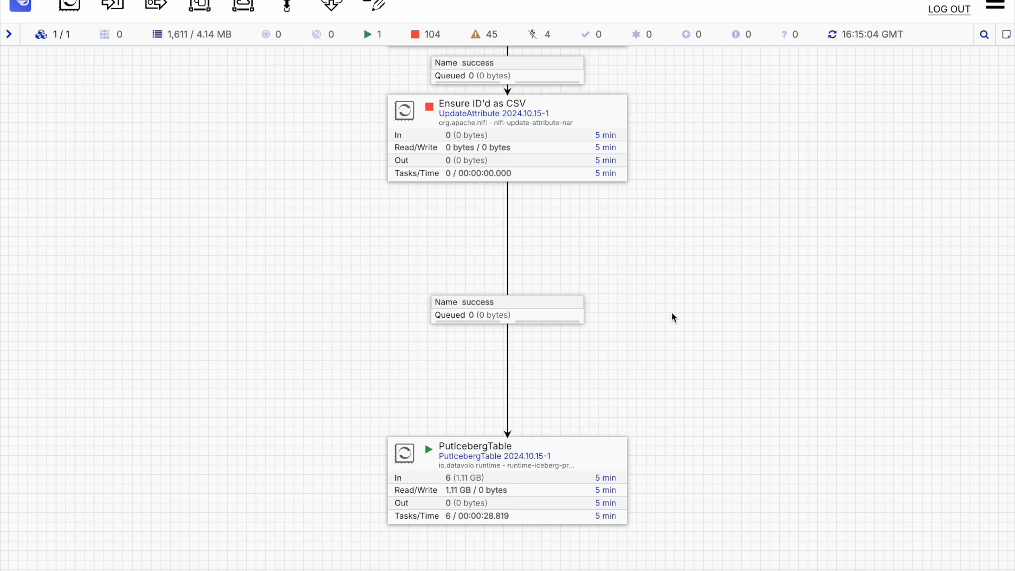
Step: Start the Read the test data file processor, refresh the canvas, and stop it again
scroll(673, 318, "up", 10)
right_click(582, 263)
left_click(609, 297)
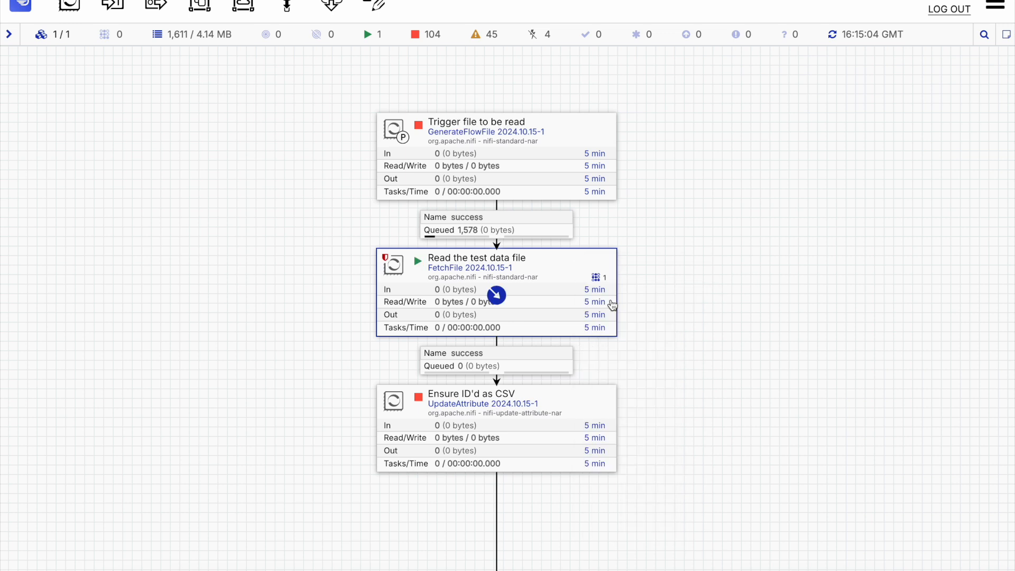
right_click(679, 312)
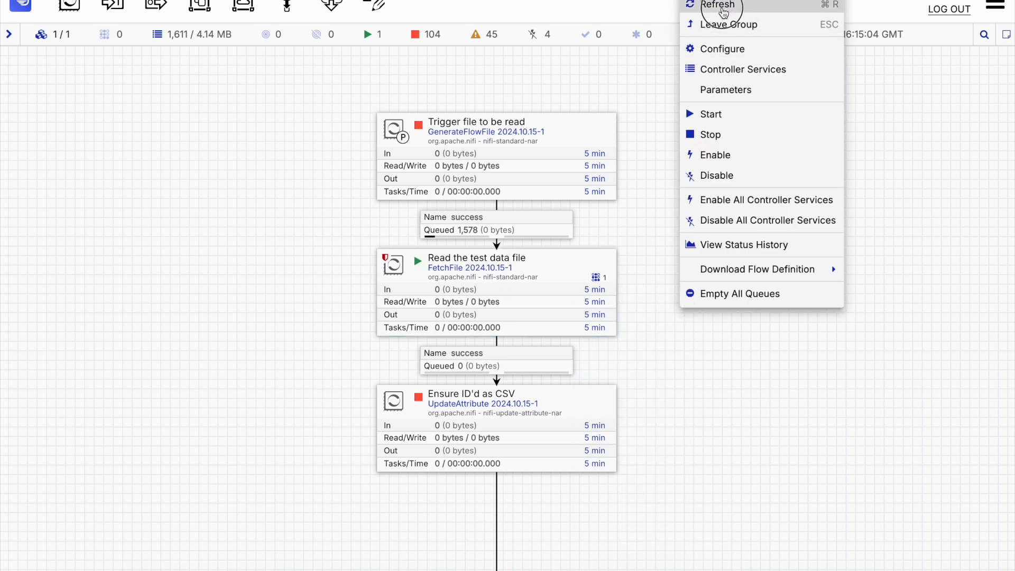
left_click(724, 13)
scroll(675, 265, "down", 5)
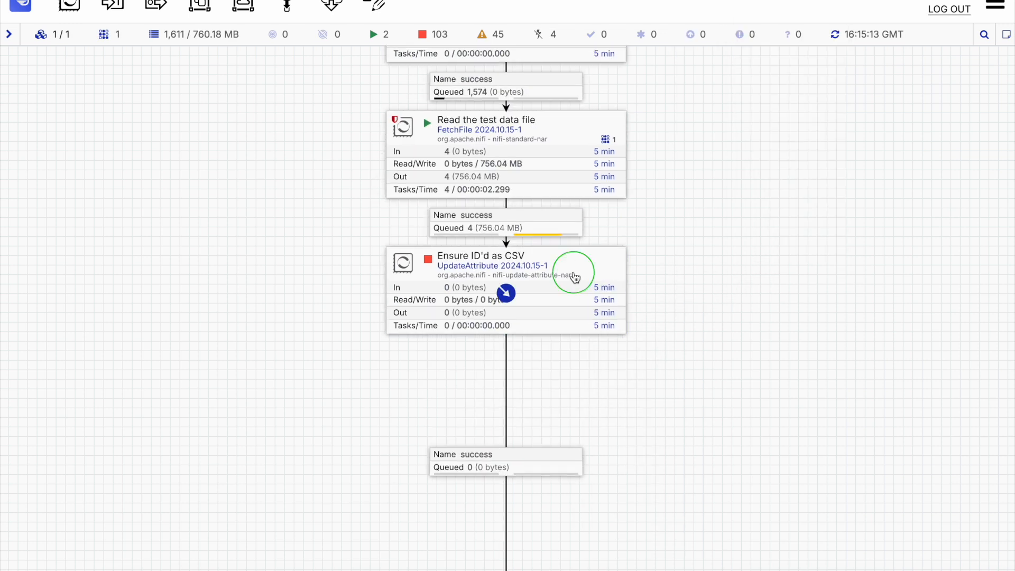
right_click(575, 277)
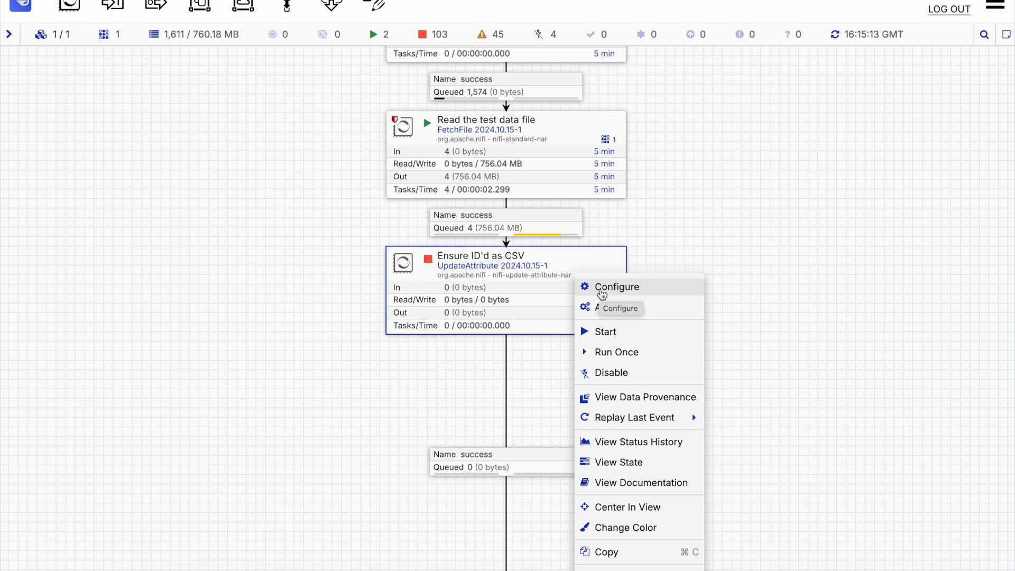
right_click(684, 217)
left_click(703, 233)
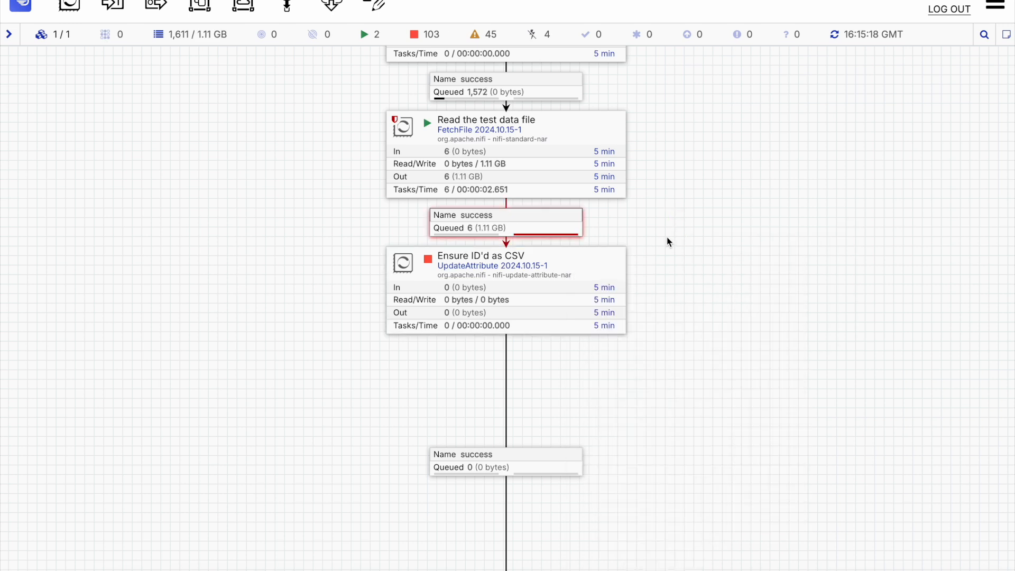
right_click(585, 156)
left_click(604, 192)
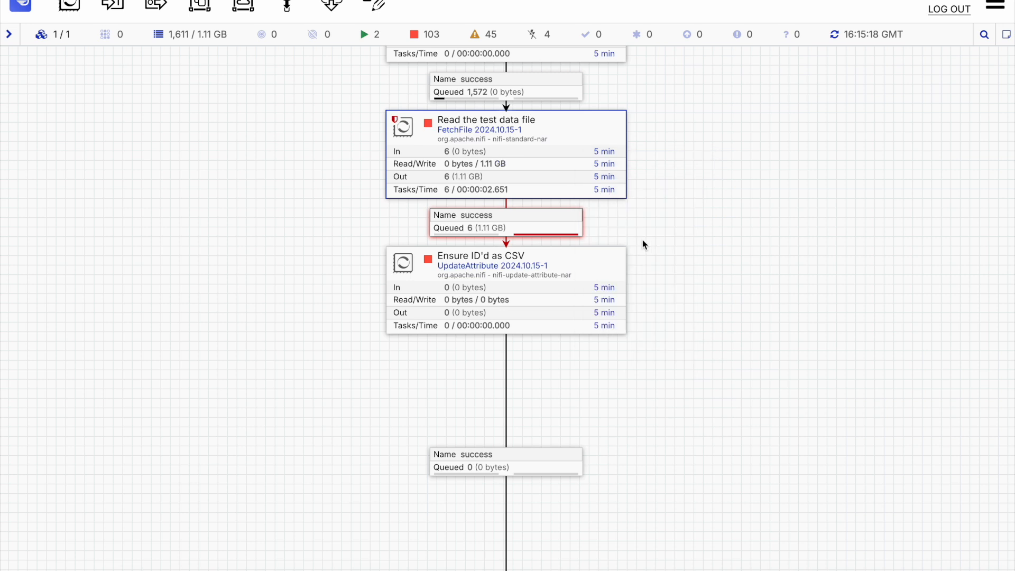
Step: Start the Ensure ID'd as CSV processor
right_click(610, 272)
left_click(642, 329)
left_click_drag(648, 381, 637, 158)
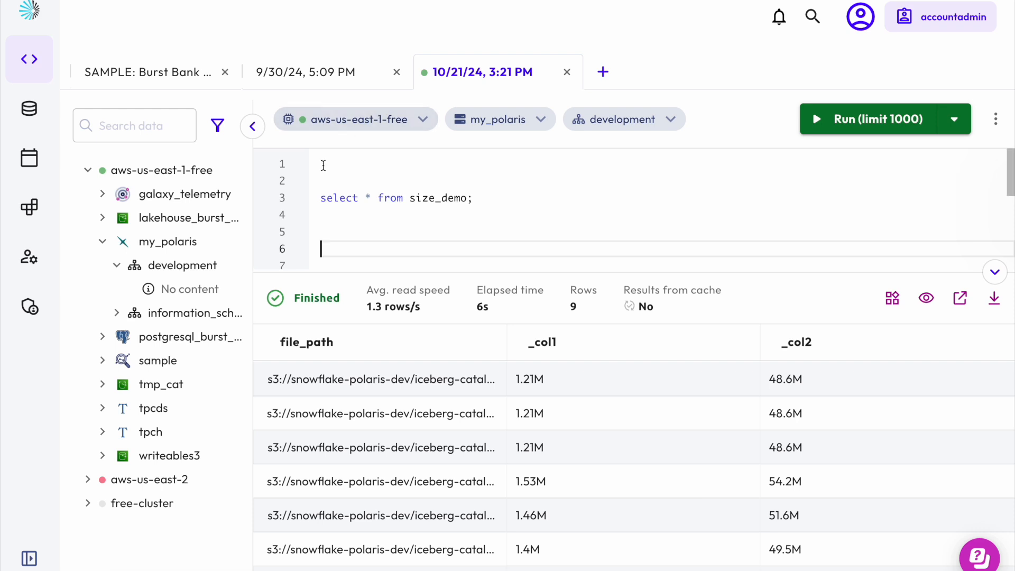
Step: Select the select * from size_demo; query and run it
left_click(436, 195)
left_click_drag(475, 197, 459, 175)
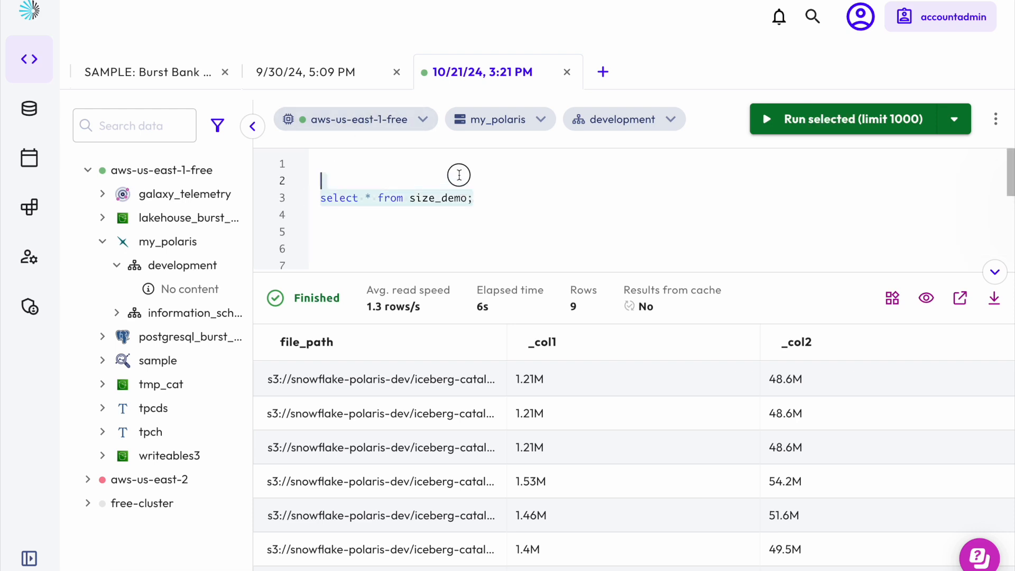
left_click(860, 120)
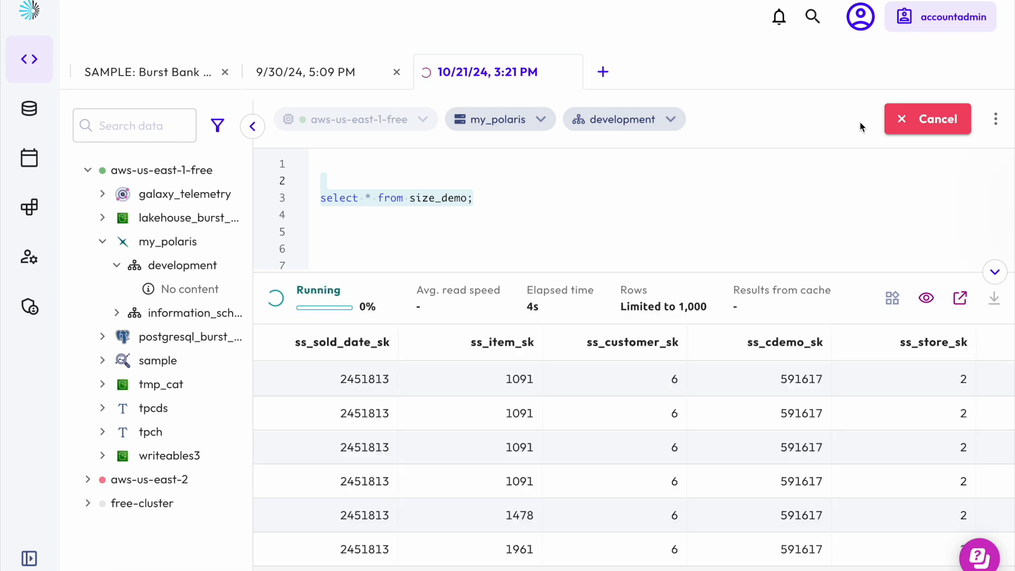
Step: Scroll through the columns of the size_demo query results
scroll(810, 468, "right", 5)
scroll(810, 473, "right", 10)
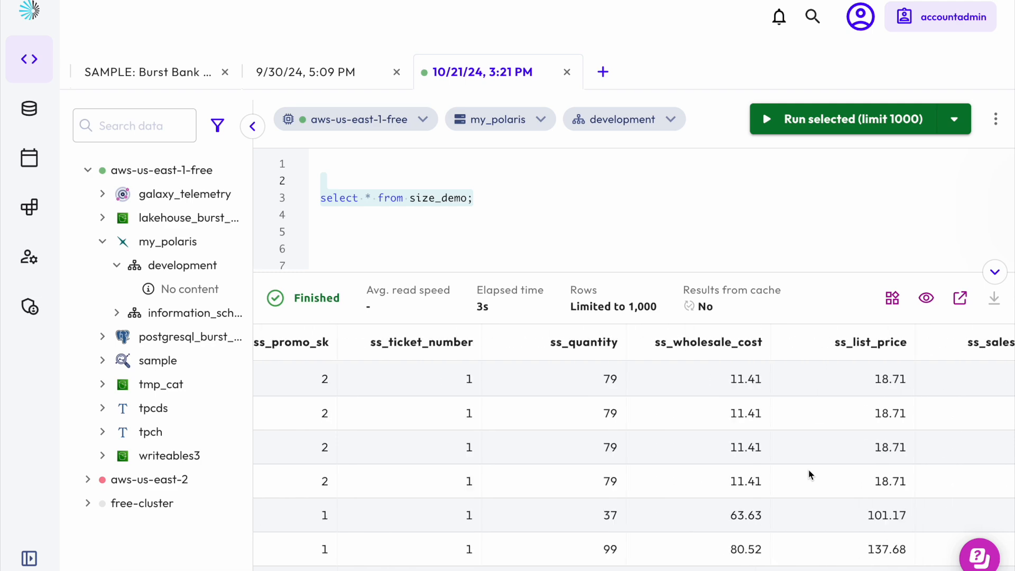
scroll(810, 473, "left", 5)
scroll(809, 473, "right", 10)
scroll(809, 473, "right", 15)
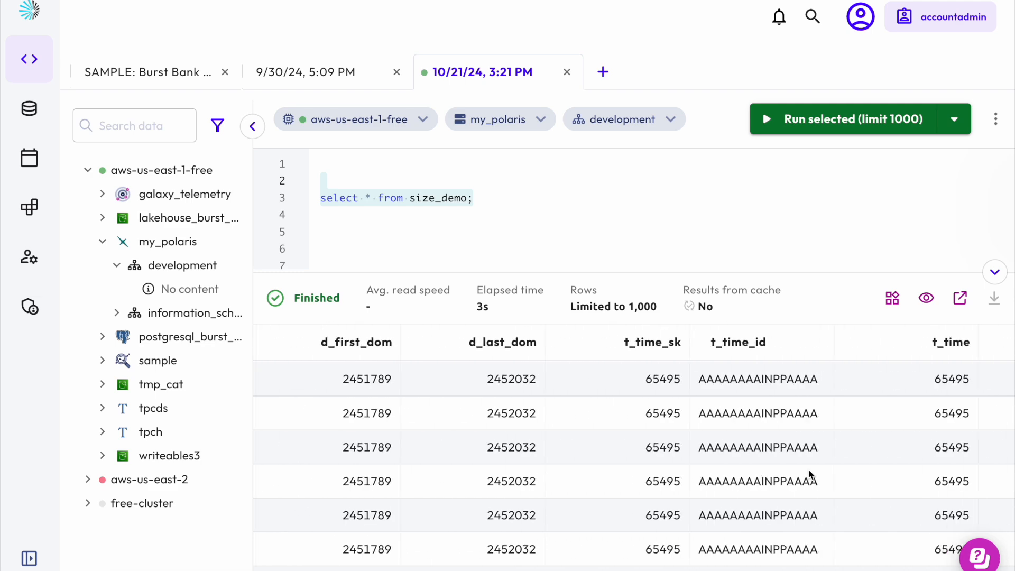
scroll(809, 473, "left", 20)
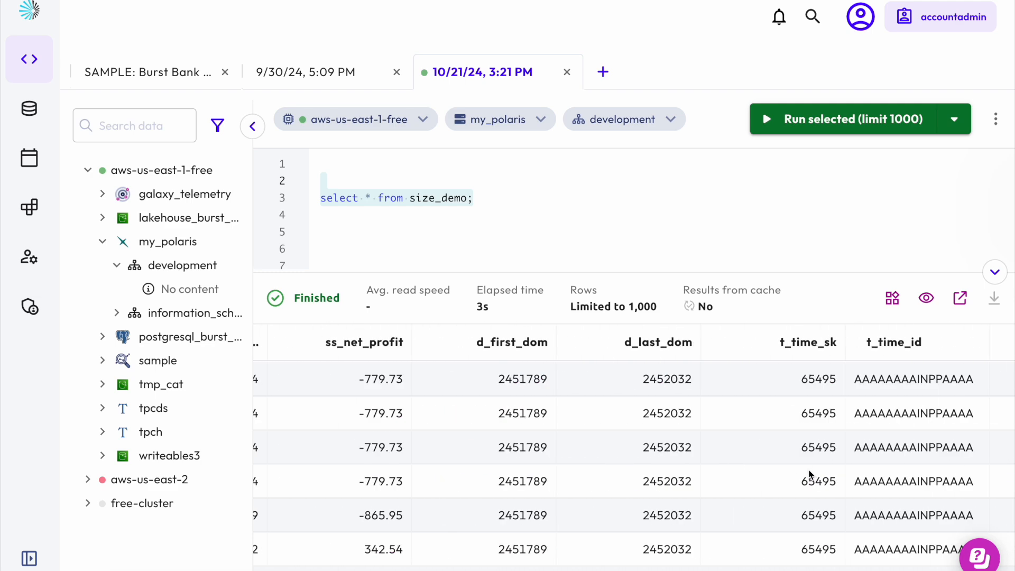
scroll(810, 473, "left", 5)
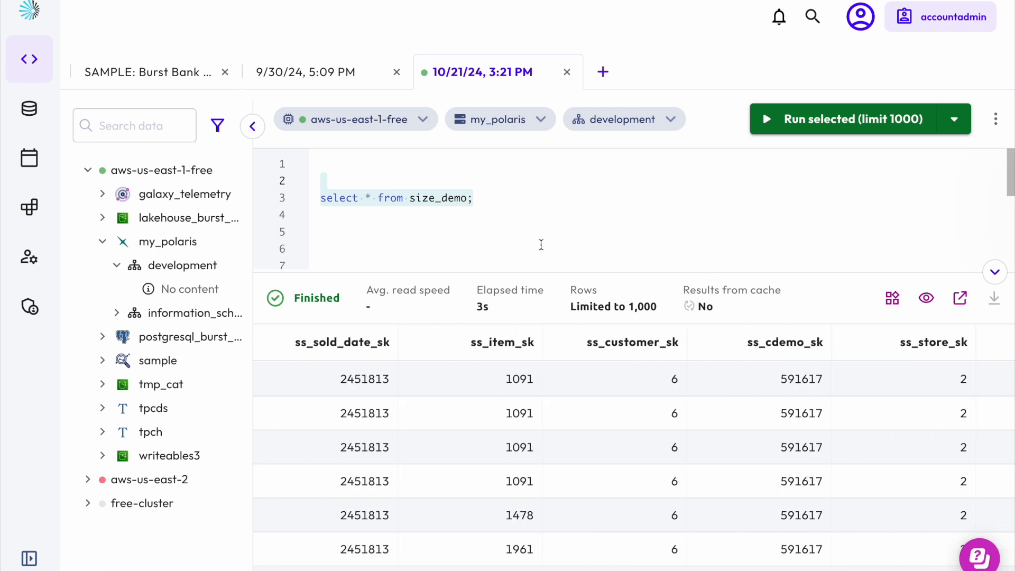
scroll(525, 232, "down", 2)
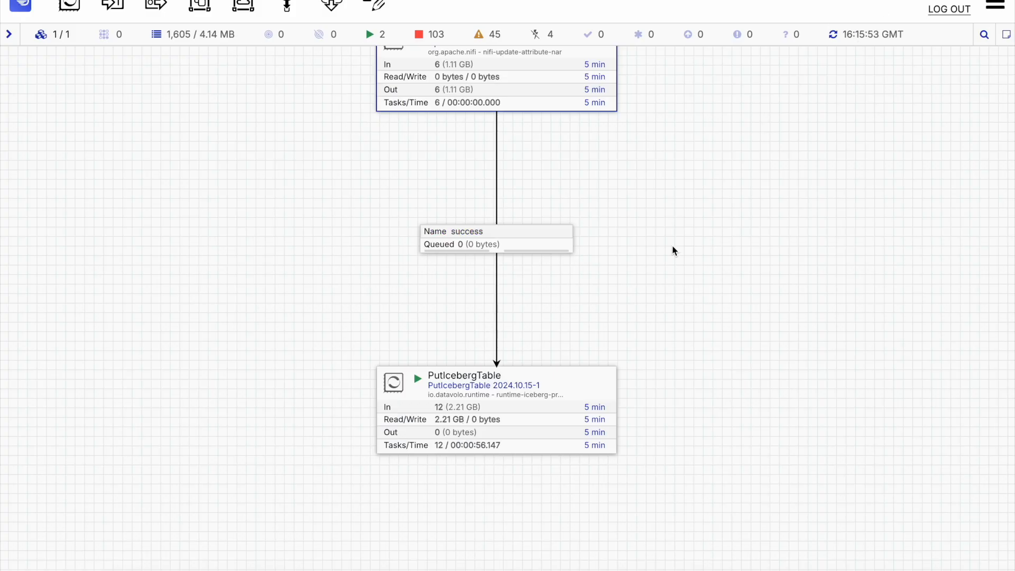
Step: Refresh the NiFi flow canvas
right_click(674, 251)
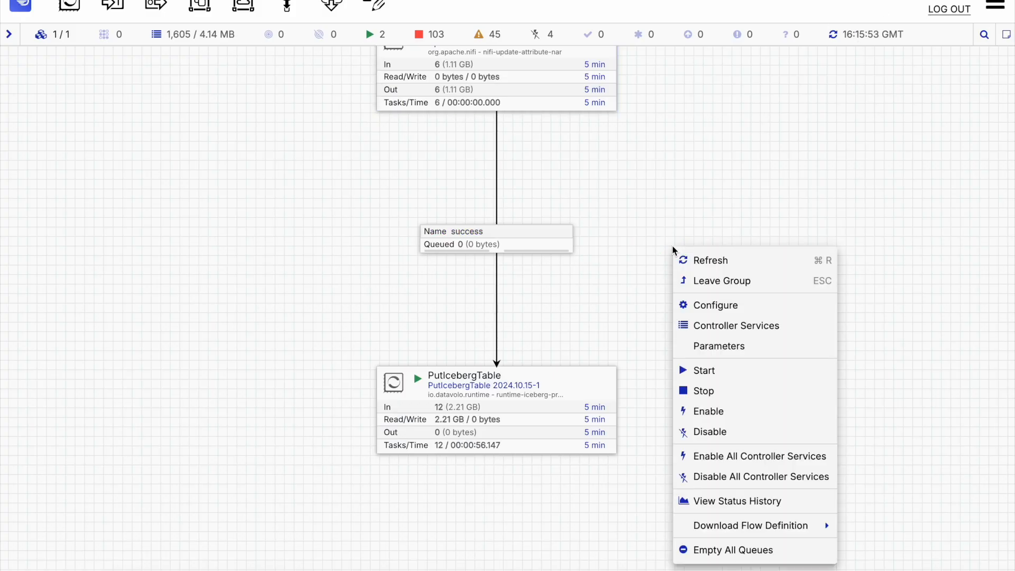
left_click(695, 260)
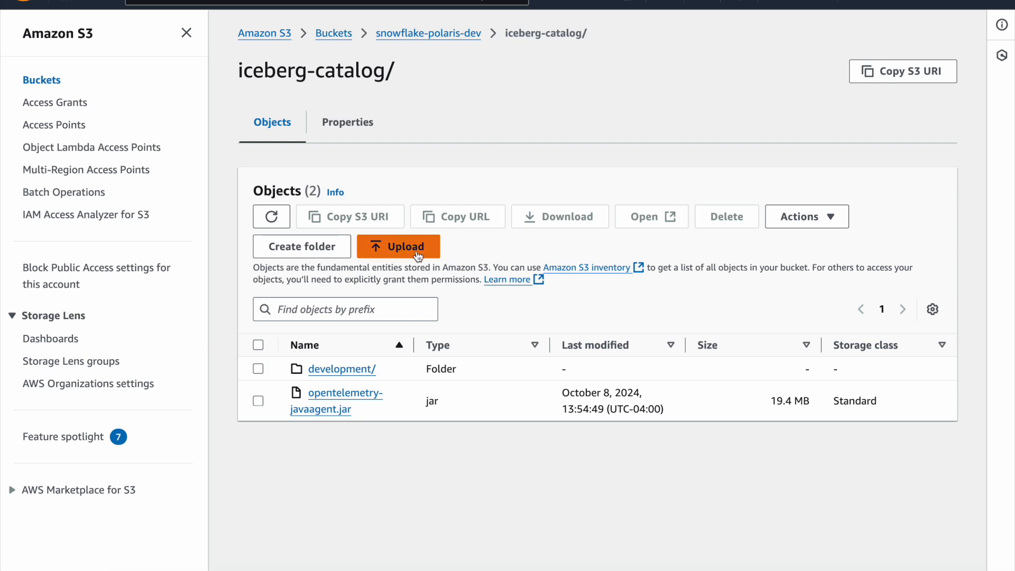
Step: Browse to the development/size_demo/data/ folder in the S3 bucket and review its parquet files
left_click(361, 373)
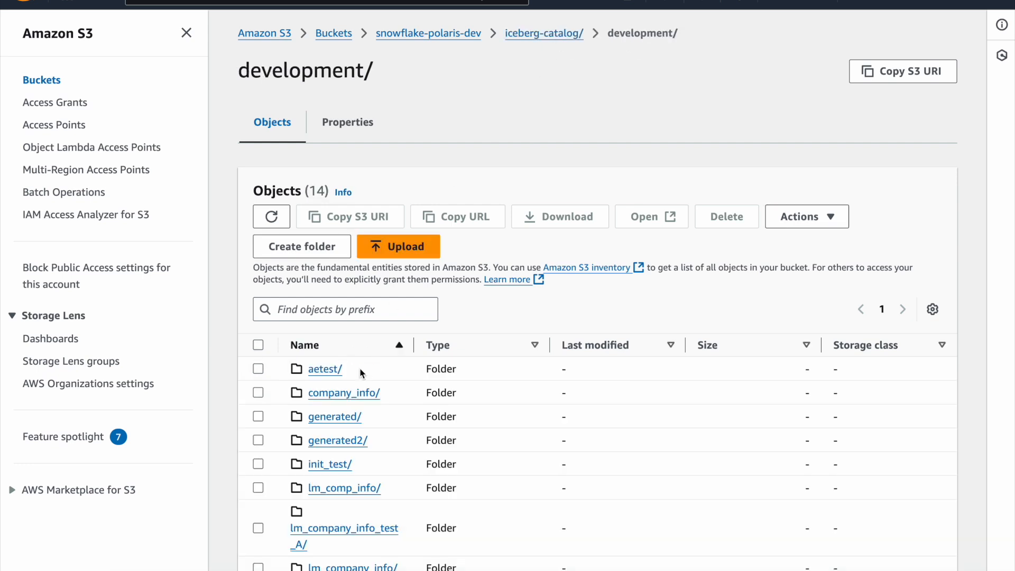
scroll(349, 474, "down", 2)
scroll(348, 474, "down", 3)
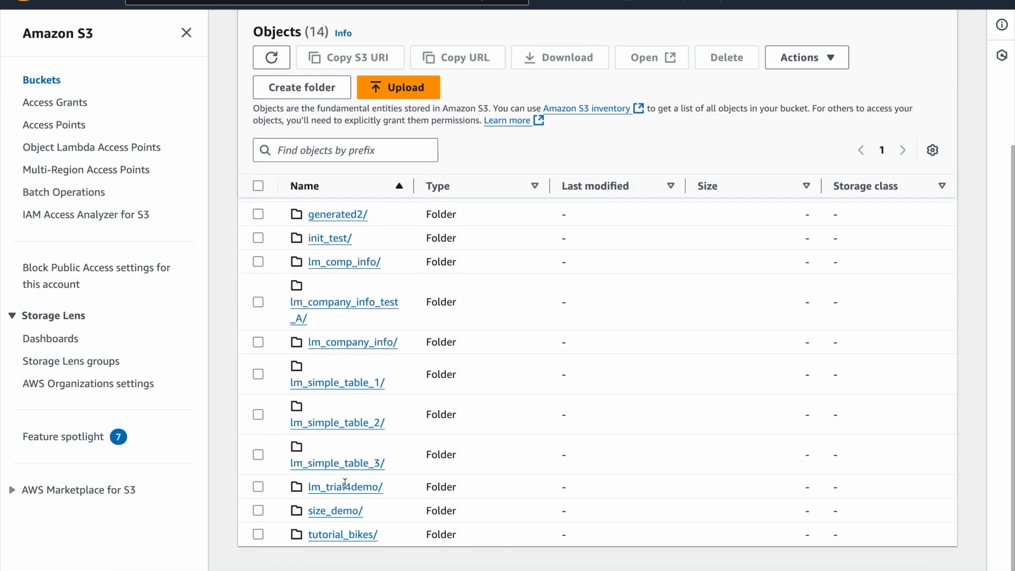
left_click(341, 513)
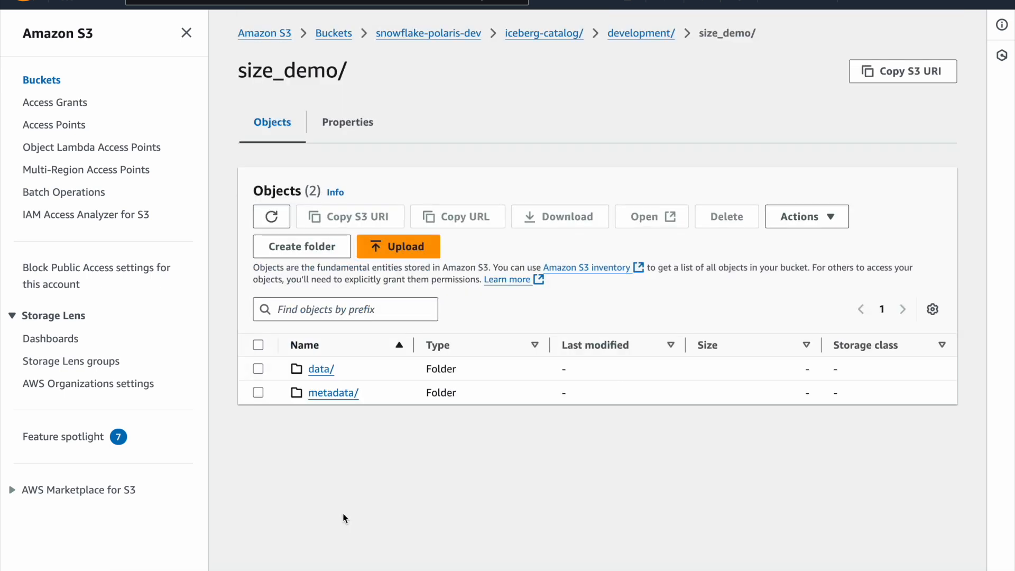
left_click(321, 370)
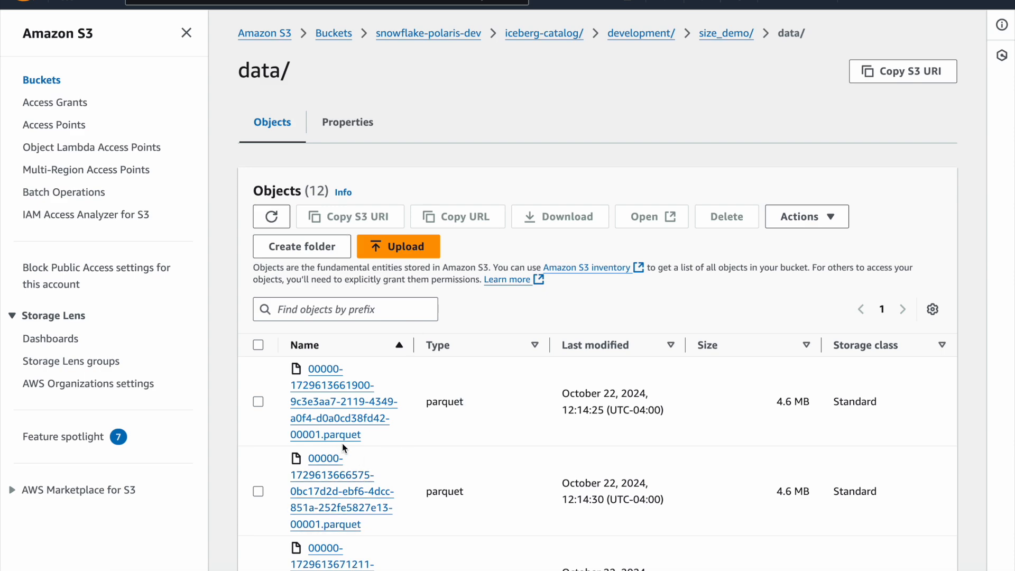
scroll(344, 453, "down", 15)
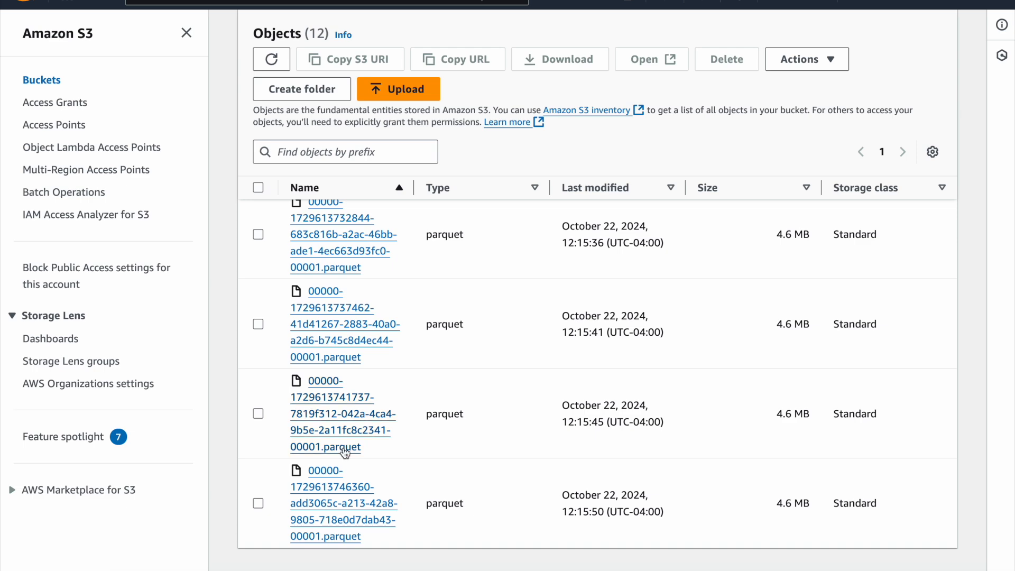
scroll(344, 452, "up", 15)
scroll(714, 411, "up", 3)
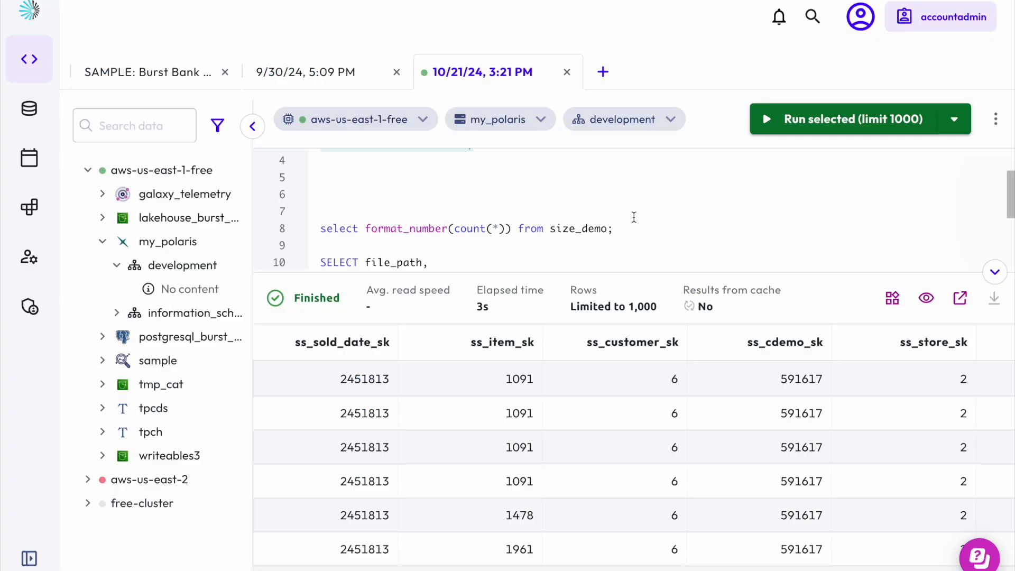
Step: Select the select format_number(count(*)) from size_demo; query and run it
scroll(632, 218, "up", 2)
scroll(634, 217, "down", 3)
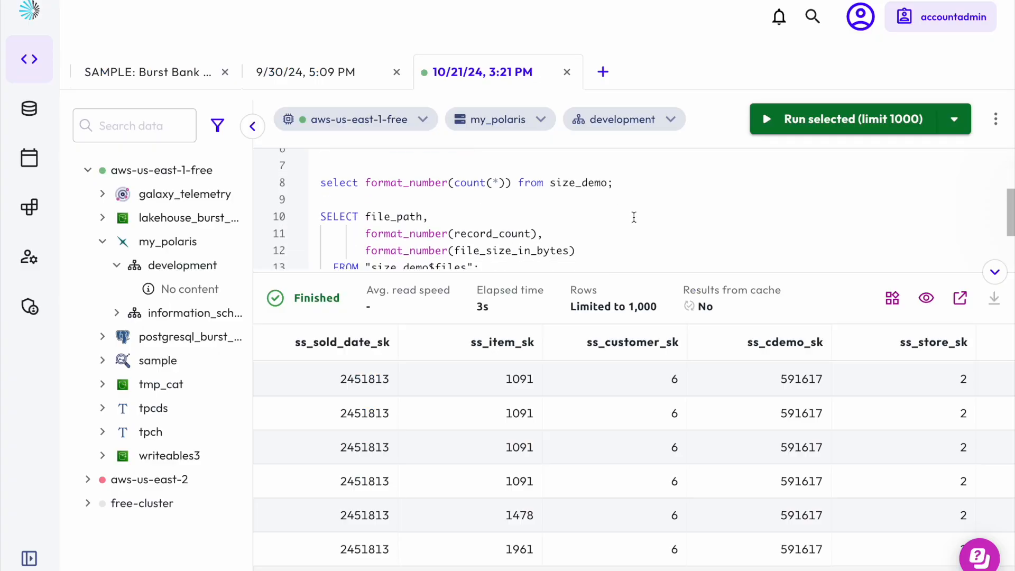
left_click_drag(633, 185, 627, 167)
left_click(809, 120)
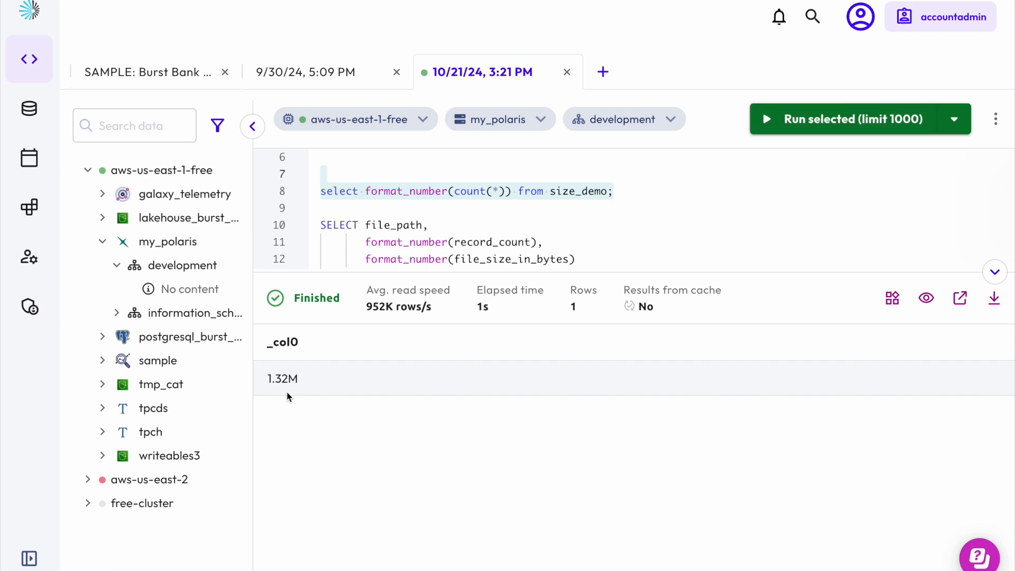
scroll(475, 231, "down", 2)
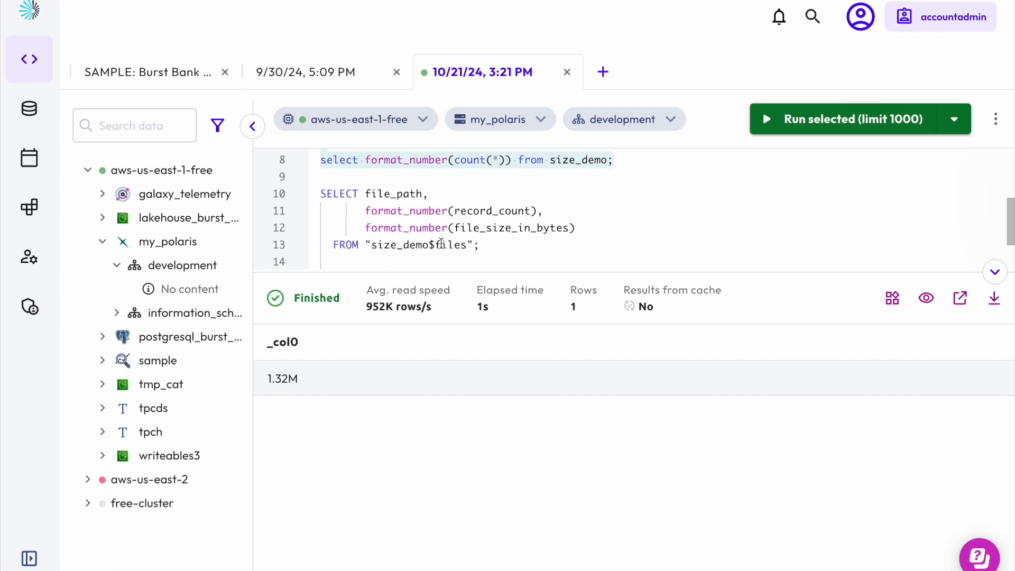
Step: Select the query listing file_path, record_count and file_size_in_bytes from size_demo$files, run it, and scroll through its results
left_click_drag(489, 232, 319, 177)
left_click(826, 125)
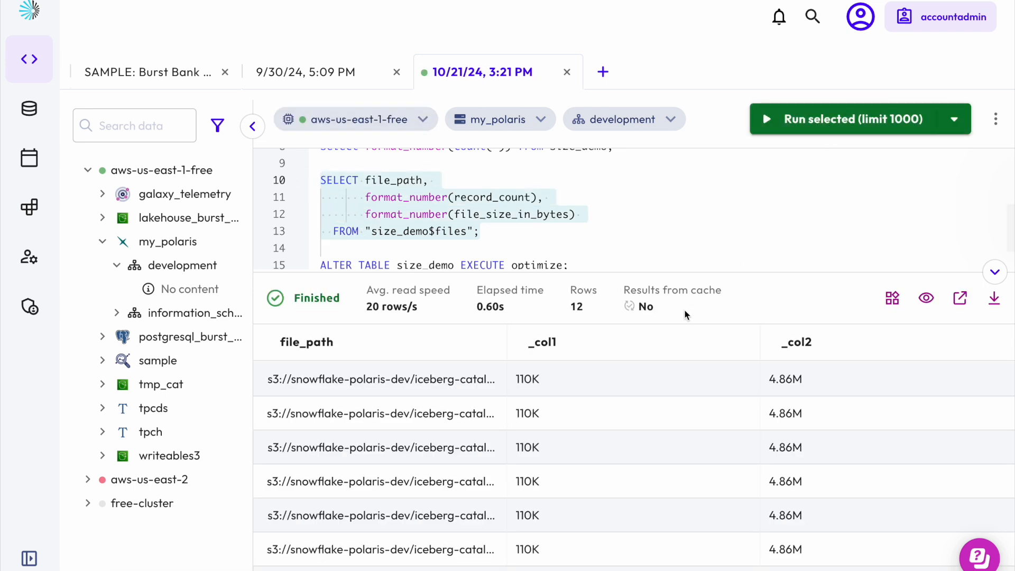
scroll(397, 425, "down", 1)
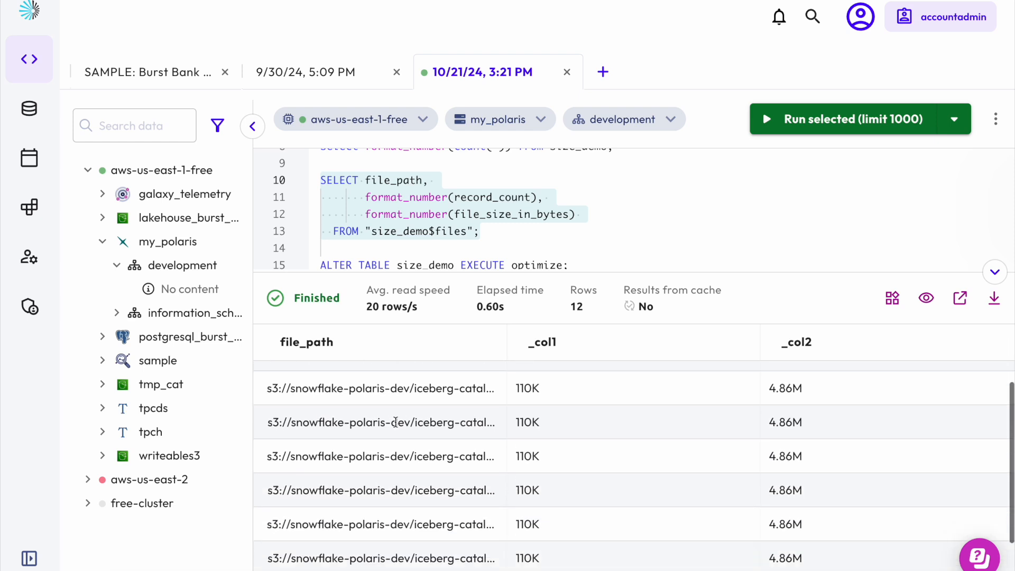
scroll(398, 425, "up", 1)
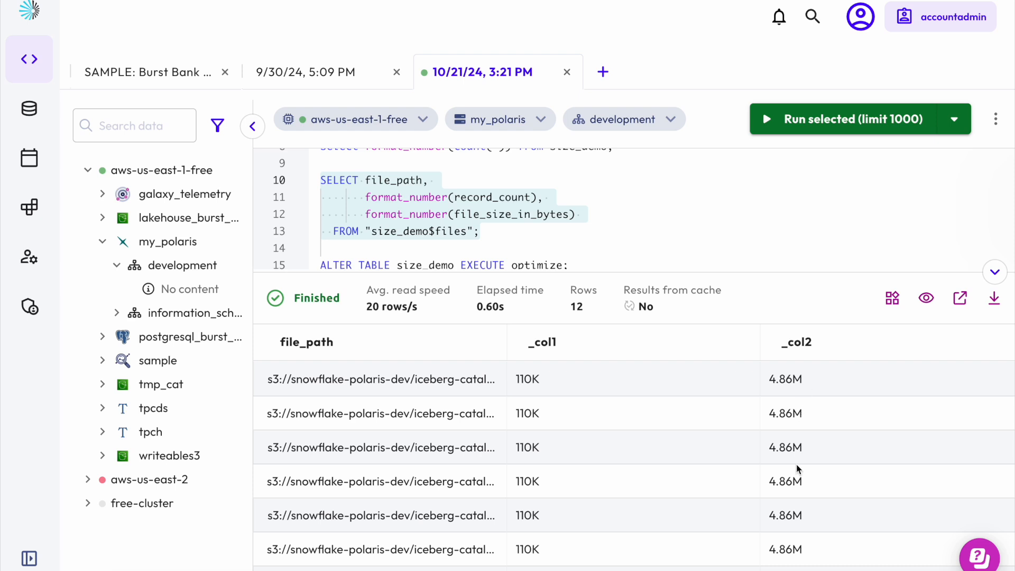
scroll(798, 469, "down", 4)
scroll(798, 470, "up", 4)
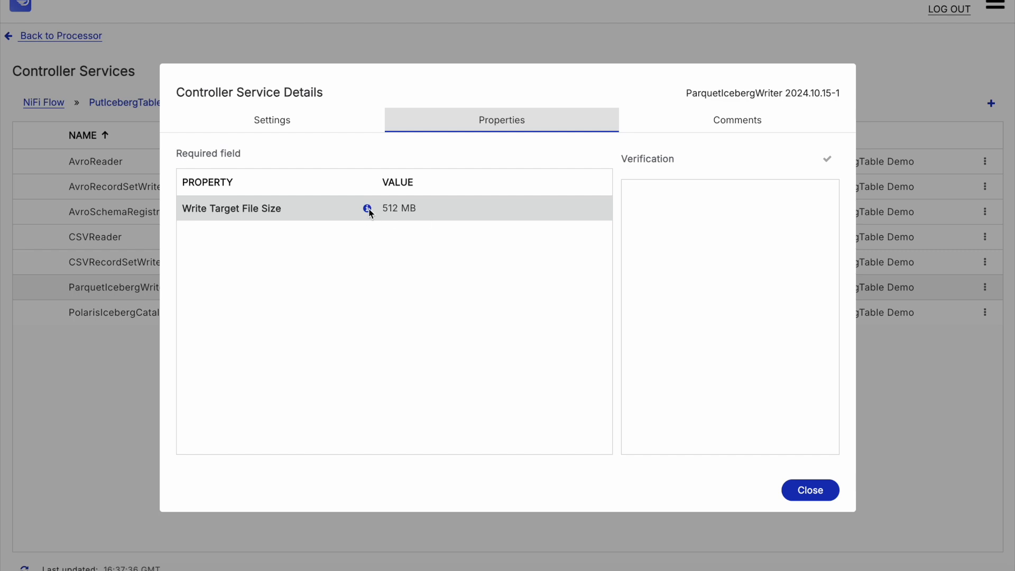
Step: Check the description of the ParquetIcebergWriter's Write Target File Size property, then close the dialogs and return to the canvas
mouse_move(369, 211)
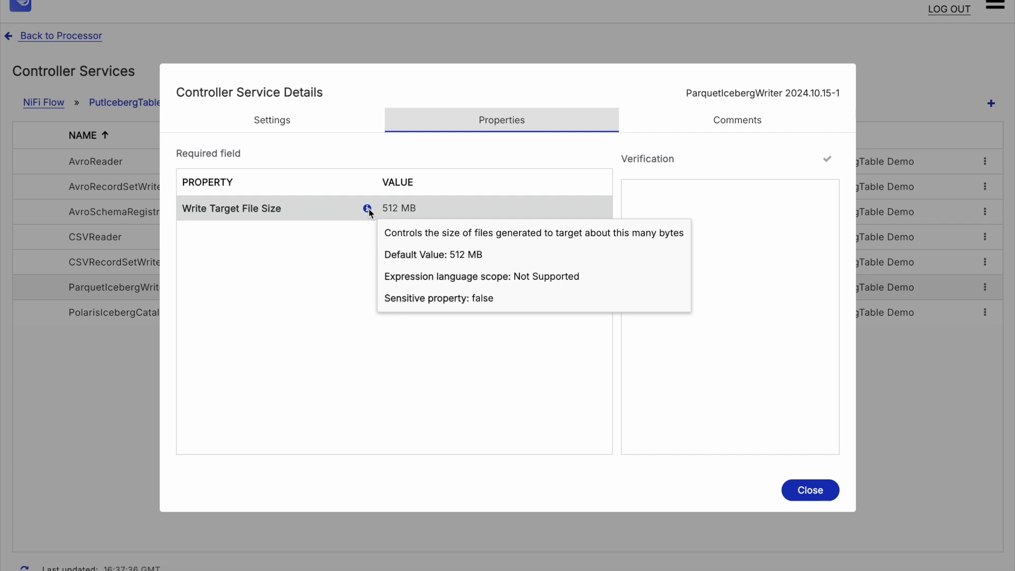
left_click(817, 495)
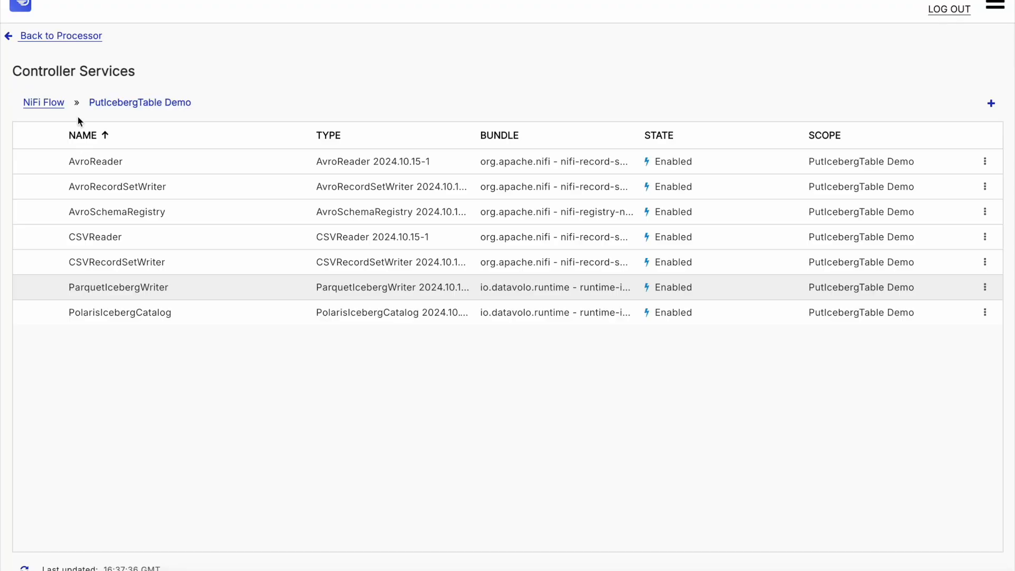
left_click(60, 36)
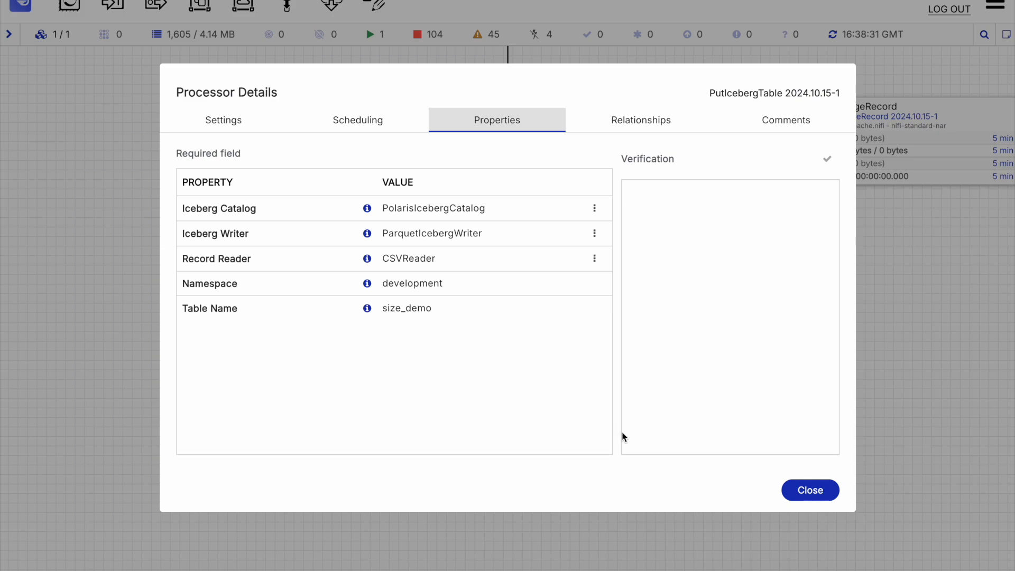
left_click(831, 499)
Step: Stop the PutIcebergTable processor
left_click_drag(800, 374, 727, 534)
right_click(535, 453)
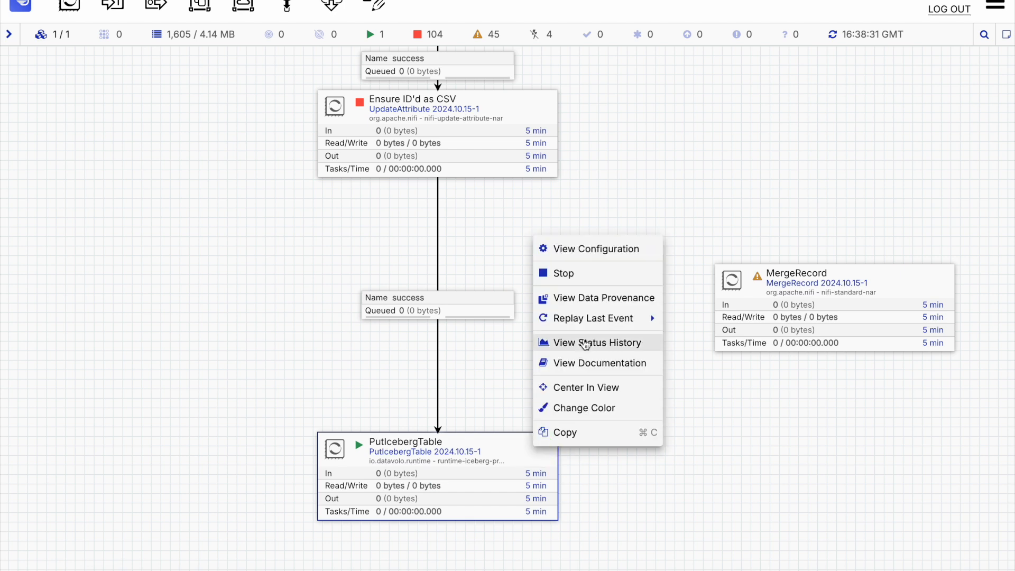
left_click(567, 273)
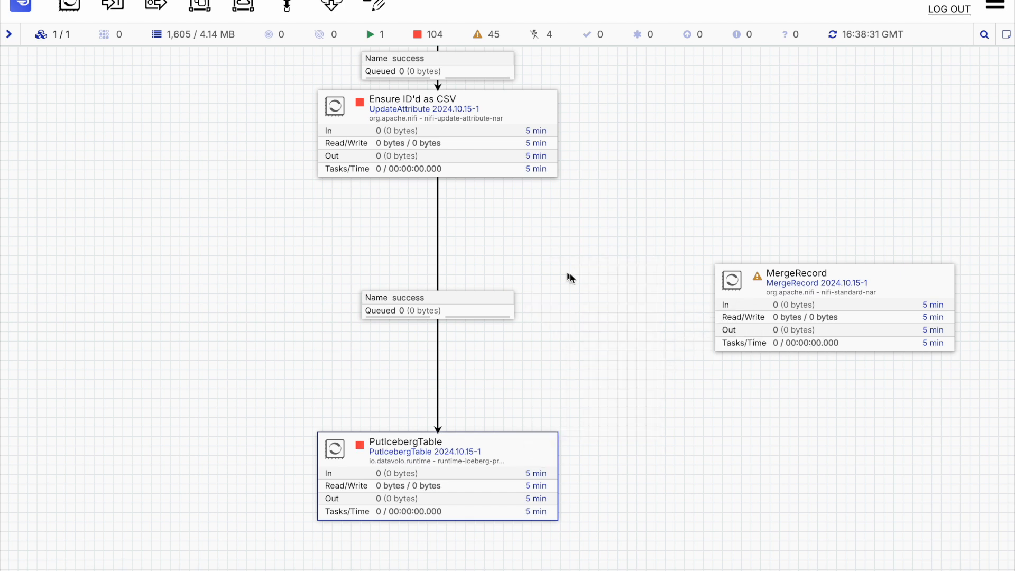
Step: Delete the connection from Ensure ID'd as CSV to PutIcebergTable and move the MergeRecord processor between them
left_click(463, 299)
key("Delete")
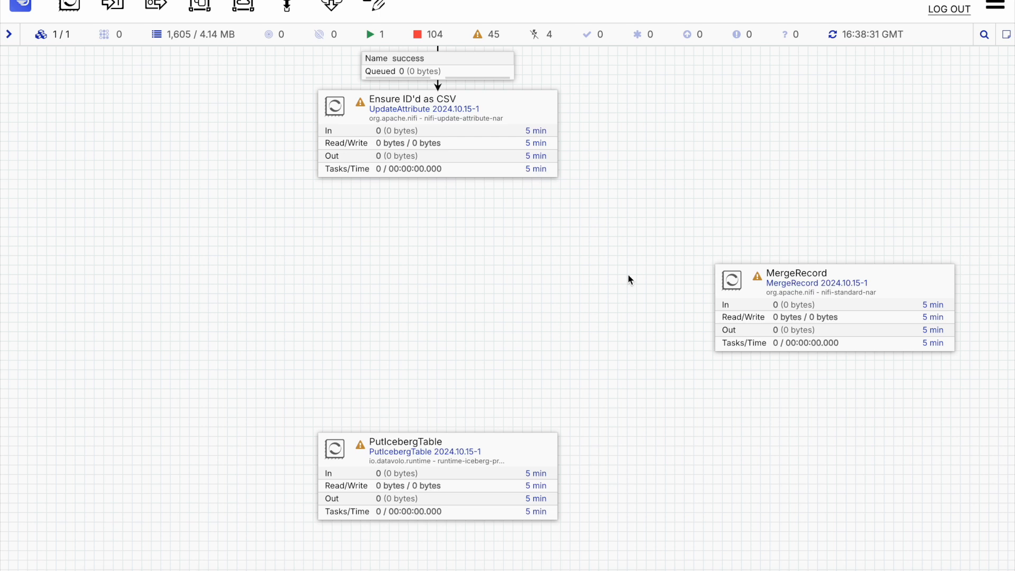
left_click_drag(883, 285, 492, 276)
Step: Connect Ensure ID'd as CSV to MergeRecord with the success relationship
mouse_move(451, 168)
left_click_drag(438, 142, 447, 300)
left_click(720, 485)
Step: Connect MergeRecord to PutIcebergTable using the merged relationship
mouse_move(442, 302)
left_click_drag(444, 304, 432, 458)
left_click(276, 298)
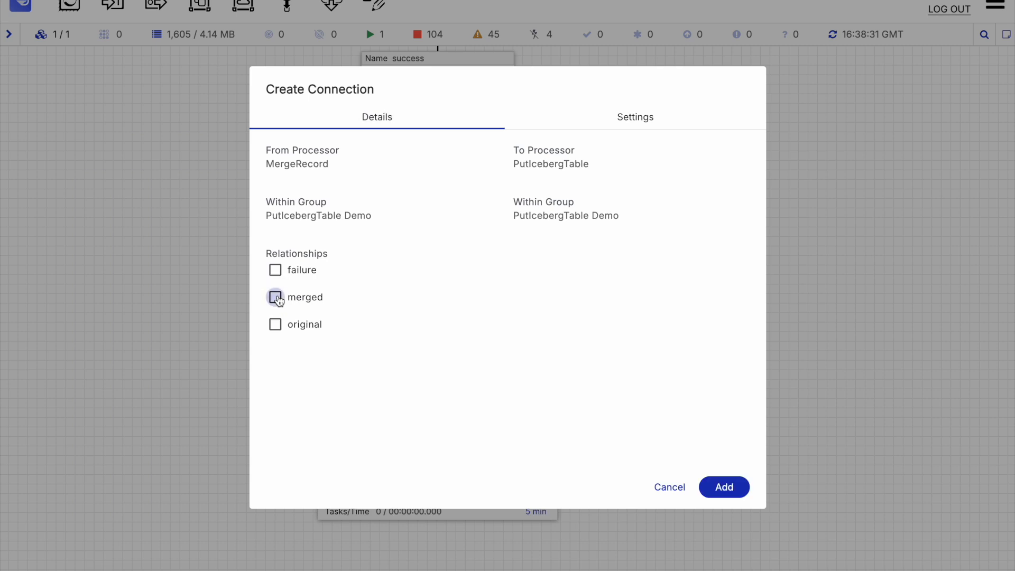
left_click(735, 490)
left_click_drag(538, 294, 532, 295)
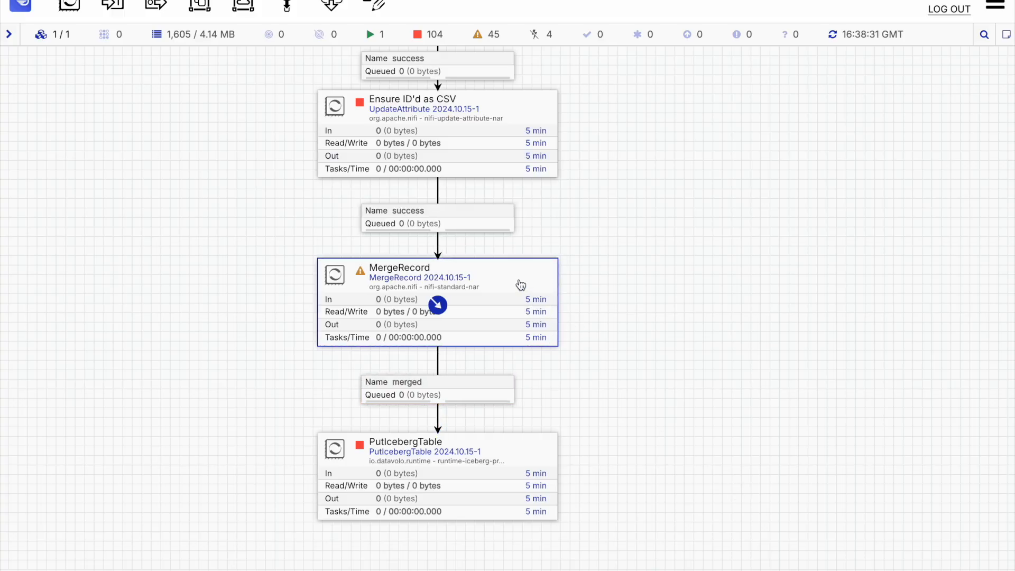
Step: Open the MergeRecord processor and review its properties without changing them
double_click(520, 285)
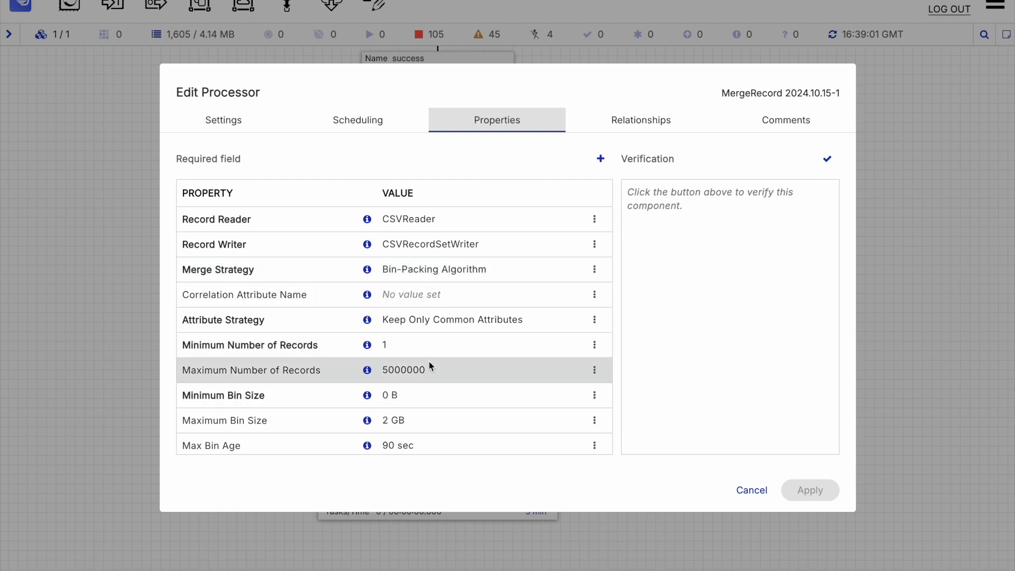
scroll(429, 362, "down", 1)
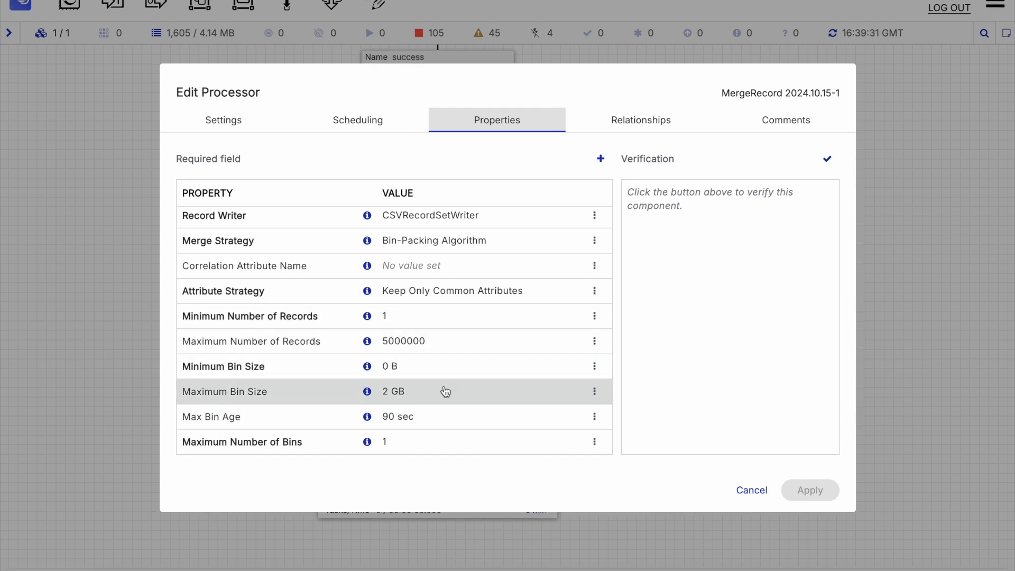
left_click(745, 490)
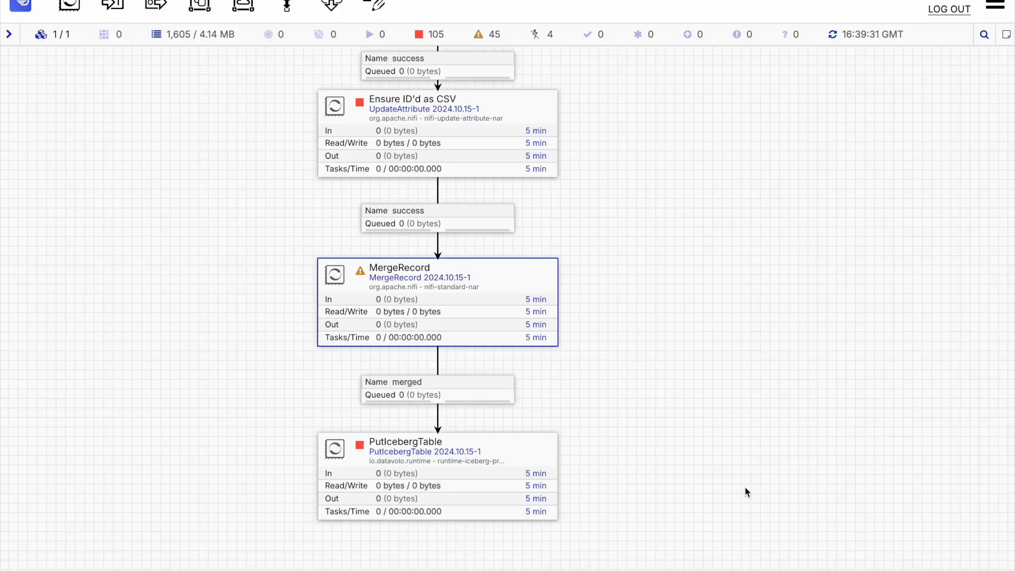
Step: Start the Read the test data file processor
left_click_drag(635, 191, 655, 373)
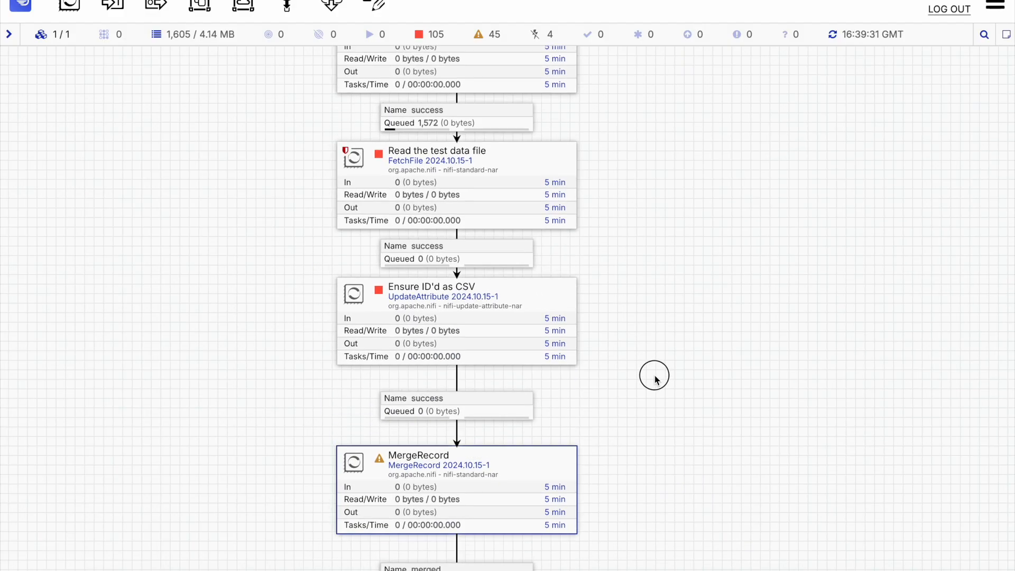
right_click(539, 165)
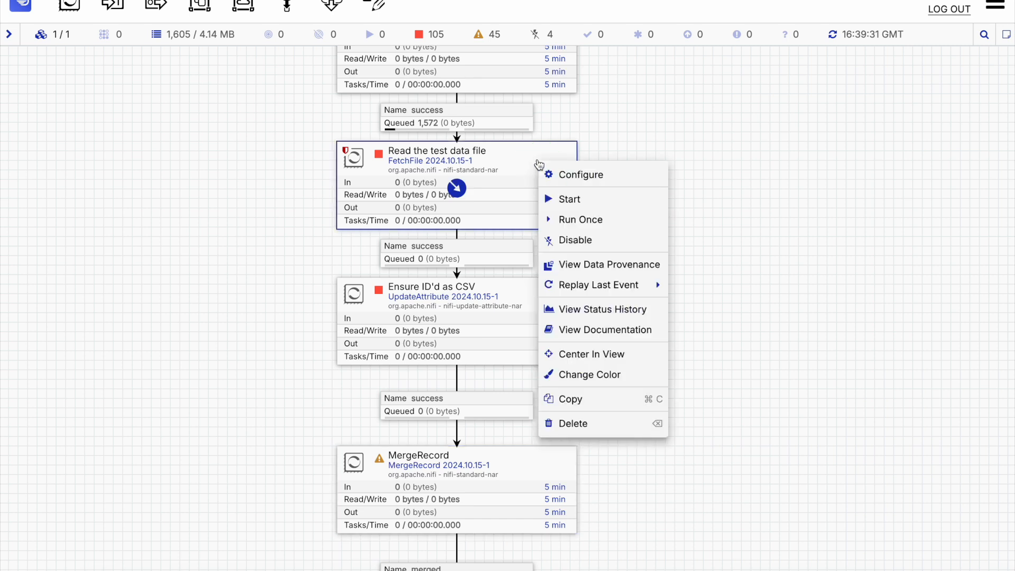
left_click(550, 197)
left_click_drag(633, 272, 617, 208)
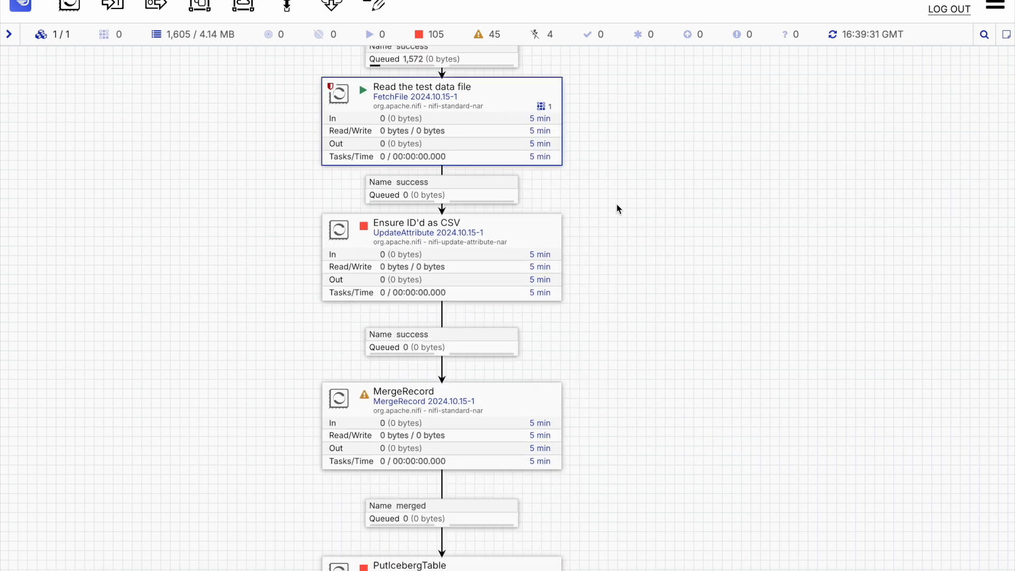
Step: Start the Ensure ID'd as CSV processor
right_click(524, 234)
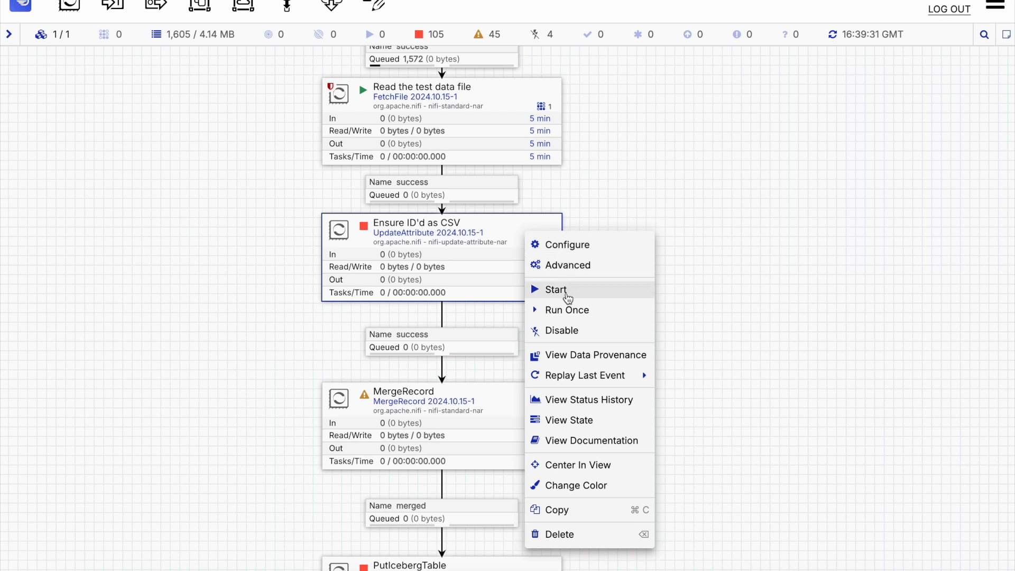
left_click(568, 297)
left_click_drag(587, 347, 584, 190)
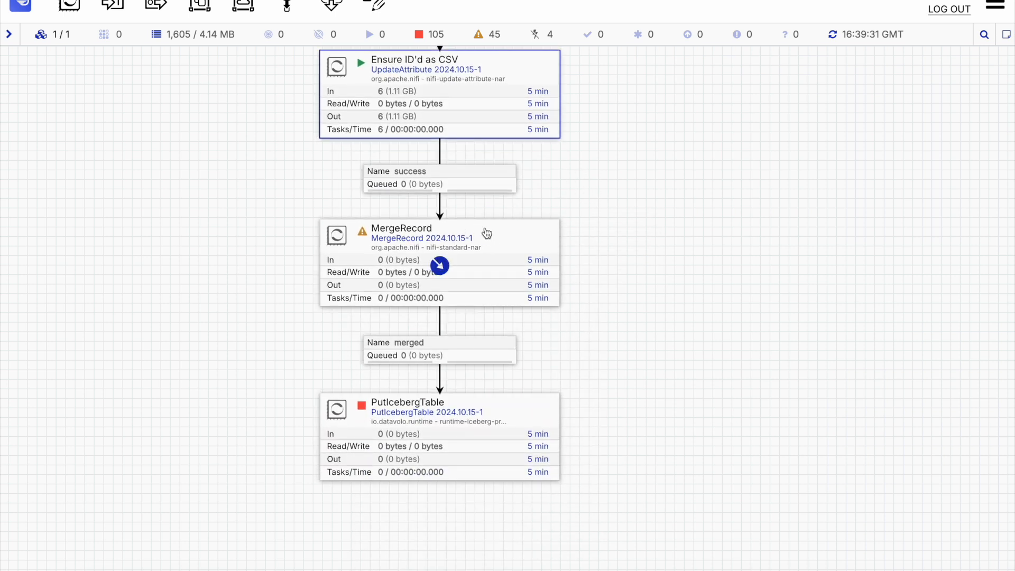
Step: Set MergeRecord to automatically terminate its failure relationship and apply the change
double_click(516, 253)
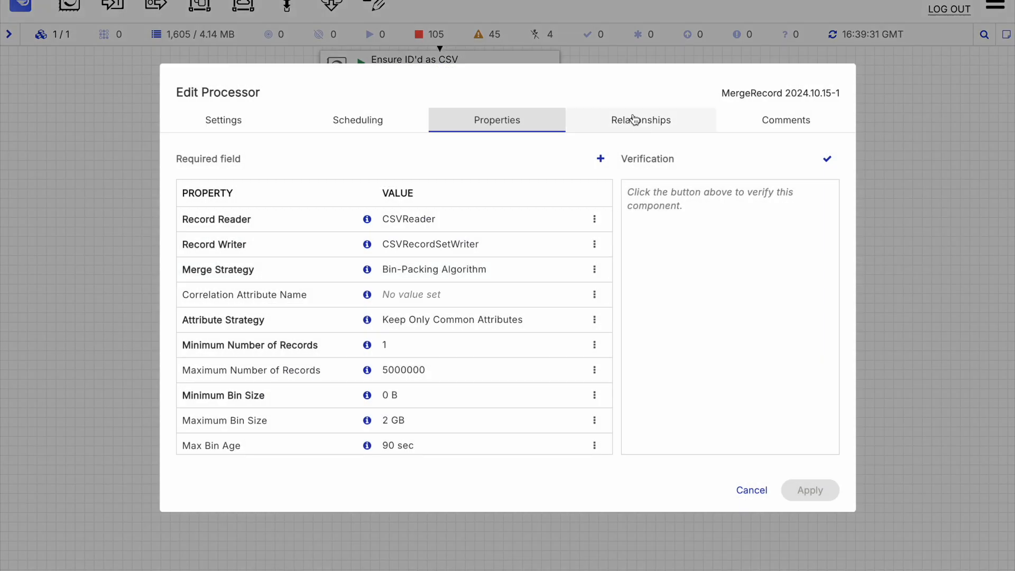
left_click(641, 120)
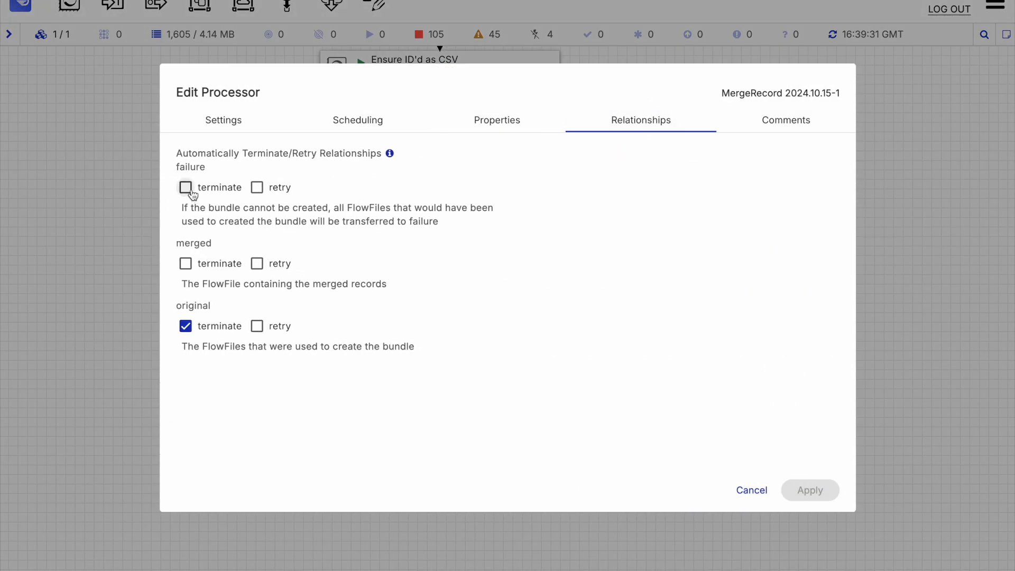
left_click(192, 195)
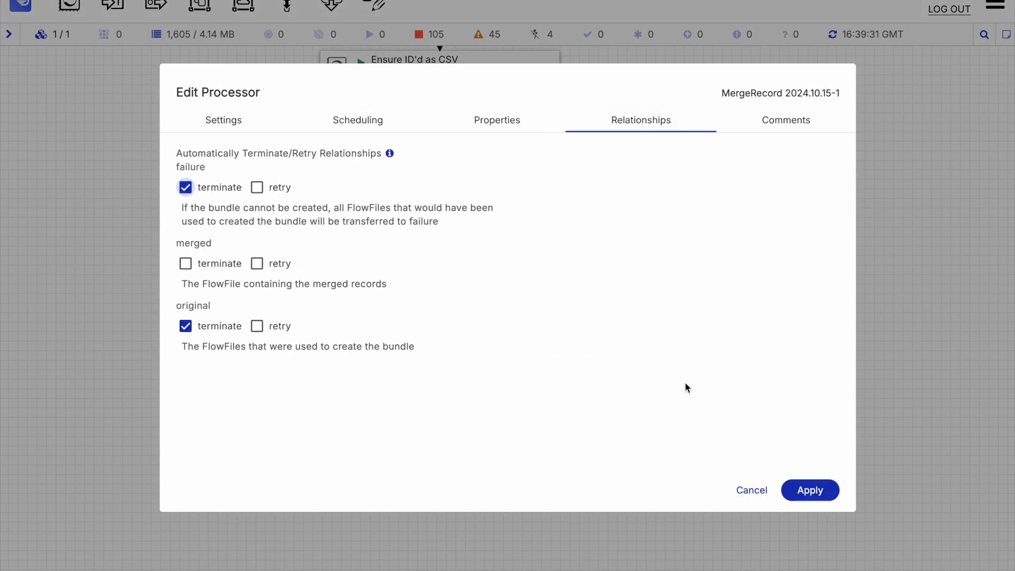
left_click(809, 490)
Step: Refresh the canvas and start the MergeRecord processor
right_click(581, 256)
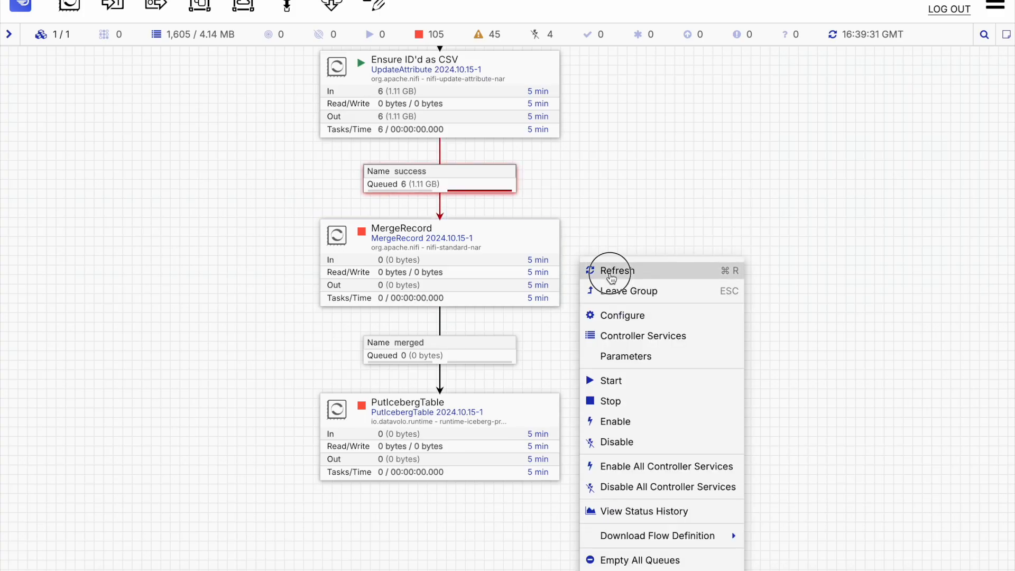
left_click(611, 277)
right_click(521, 250)
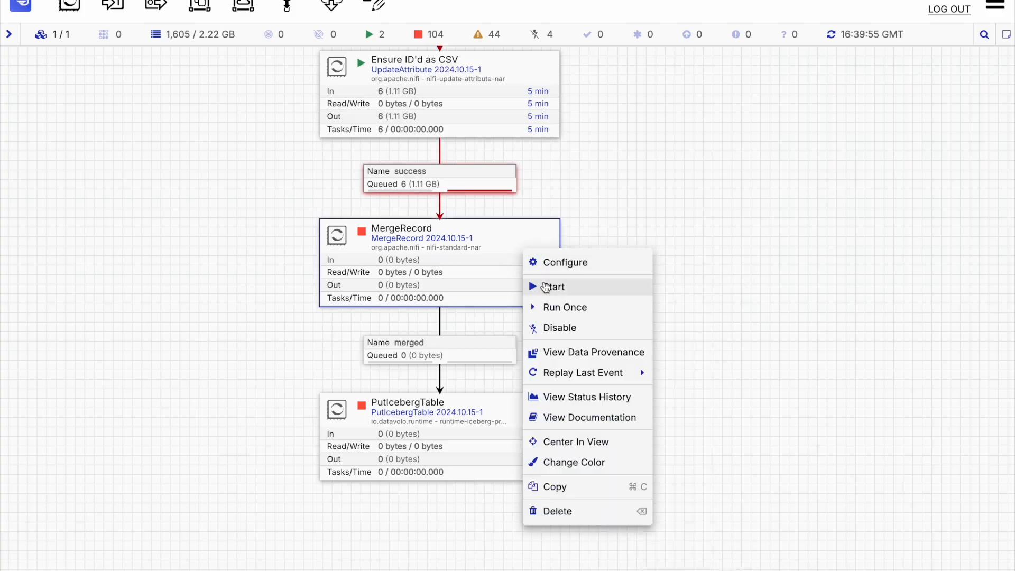
left_click(545, 287)
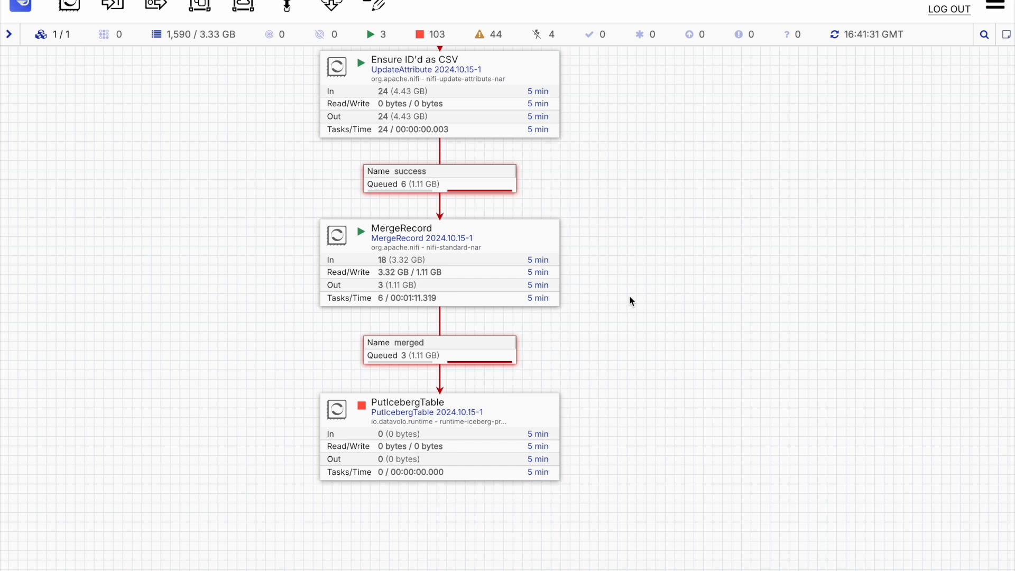
Step: Stop the MergeRecord processor and the Read the test data file processor
right_click(524, 238)
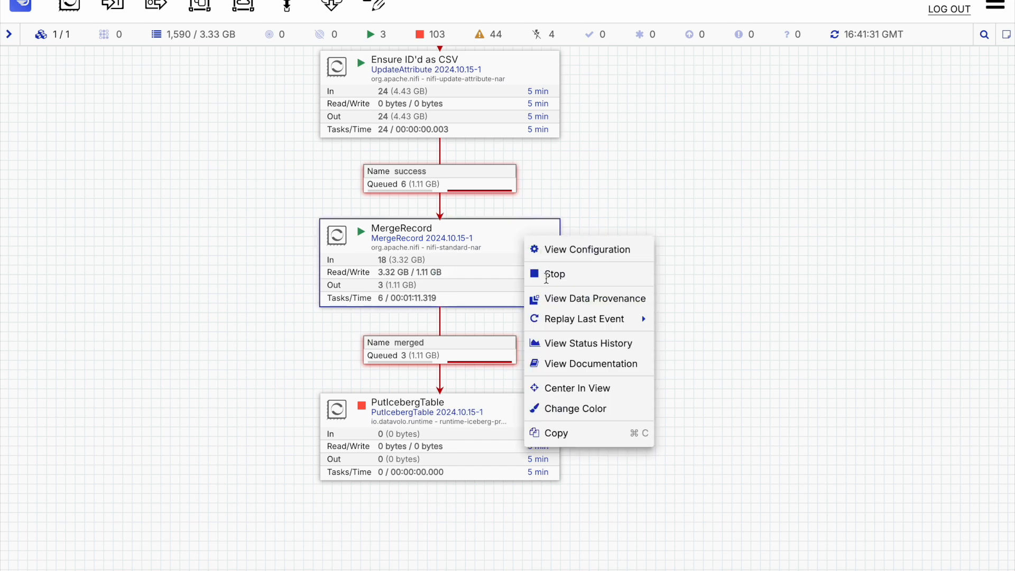
left_click(546, 275)
scroll(639, 367, "up", 5)
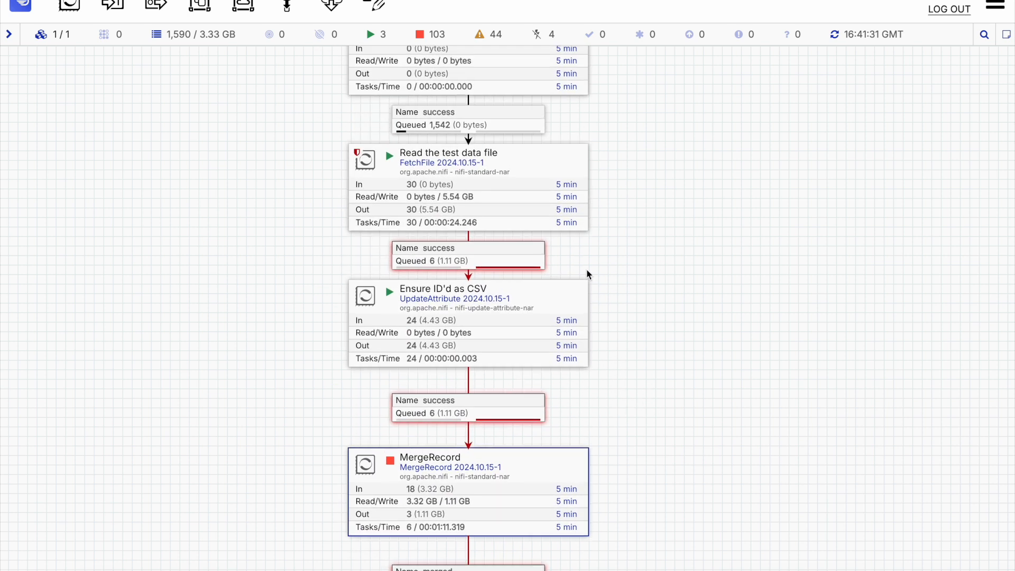
right_click(547, 176)
left_click(552, 208)
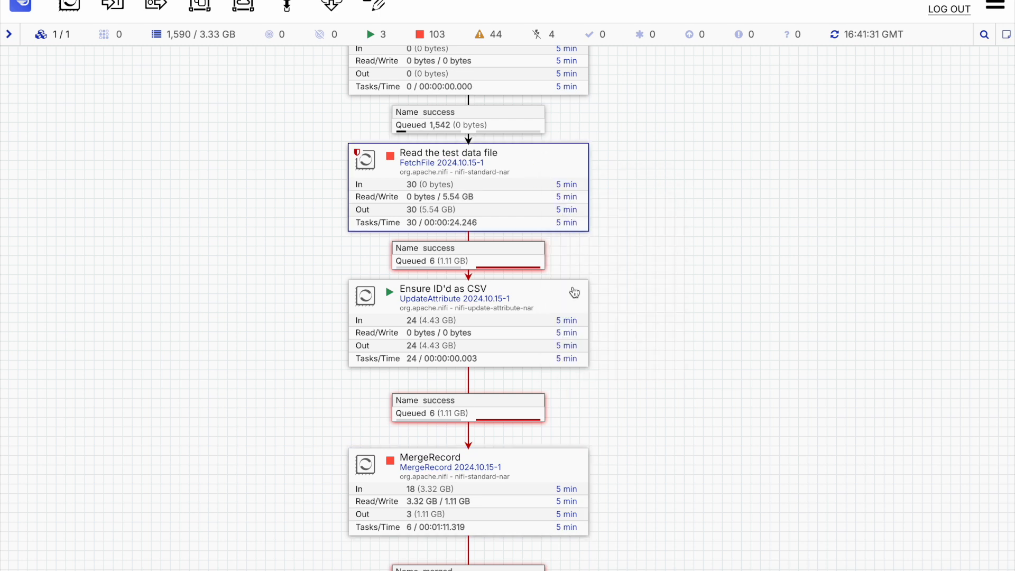
Step: List the flowfiles queued in the merged connection and return to the canvas
left_click_drag(680, 297, 650, 54)
left_click_drag(672, 236, 687, 178)
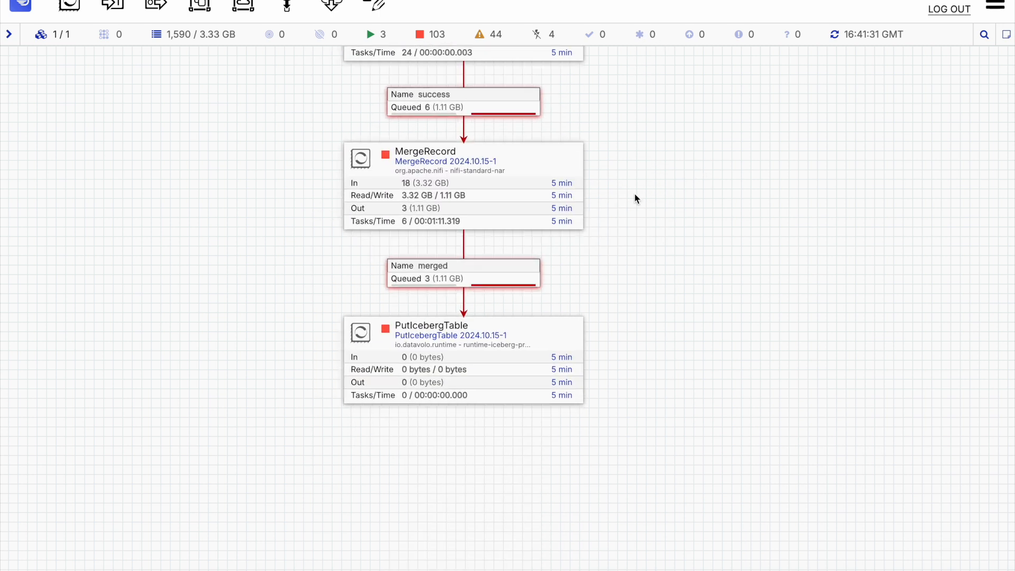
right_click(490, 279)
left_click(521, 333)
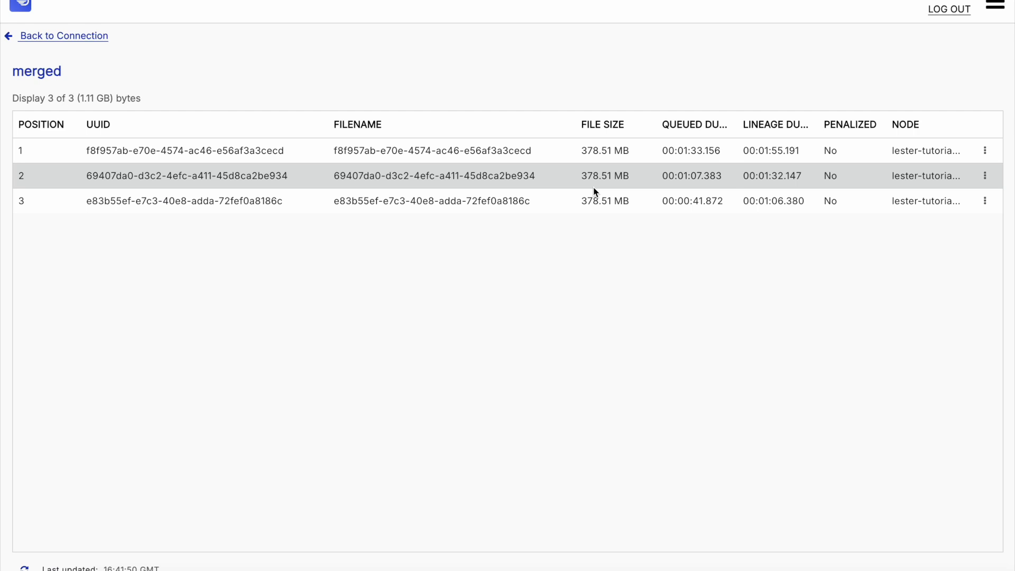
left_click(53, 40)
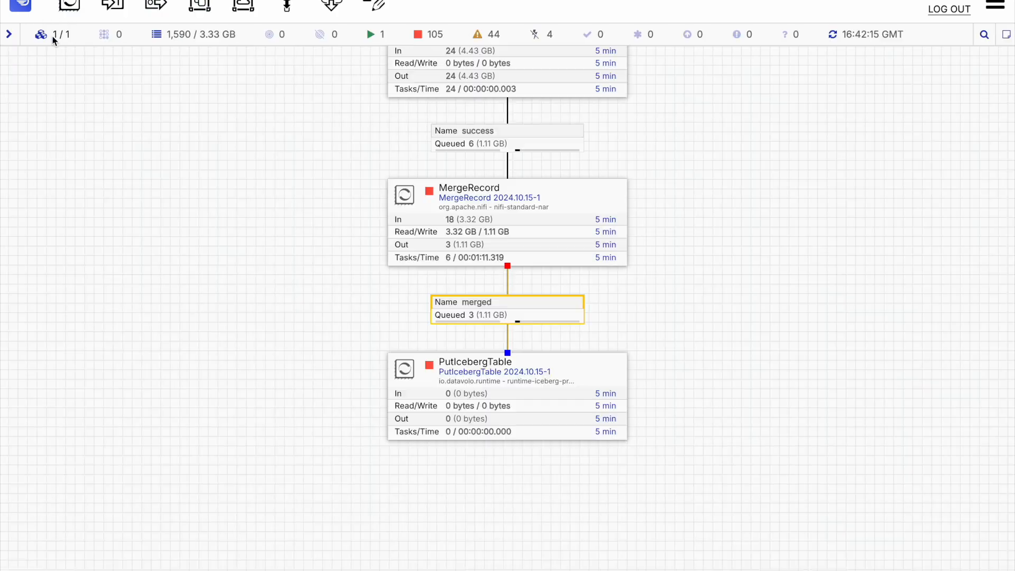
Step: Start the PutIcebergTable processor and refresh the canvas
right_click(595, 370)
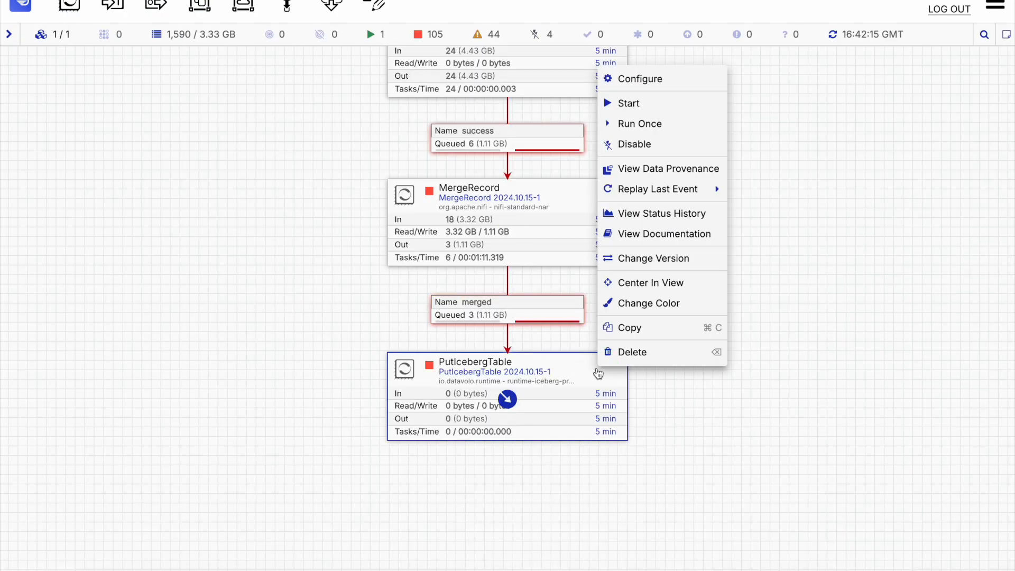
left_click(635, 104)
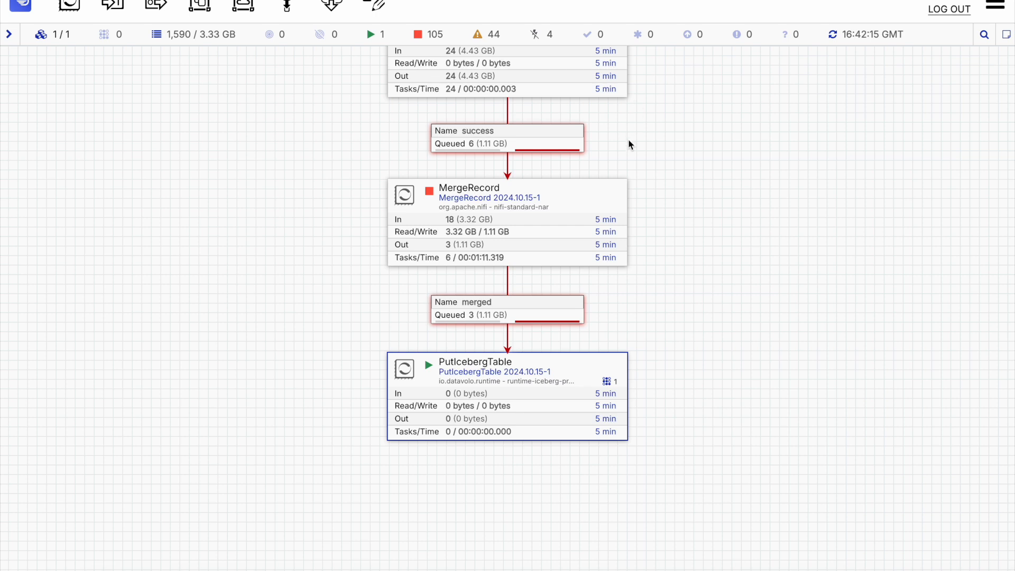
right_click(666, 285)
left_click(696, 293)
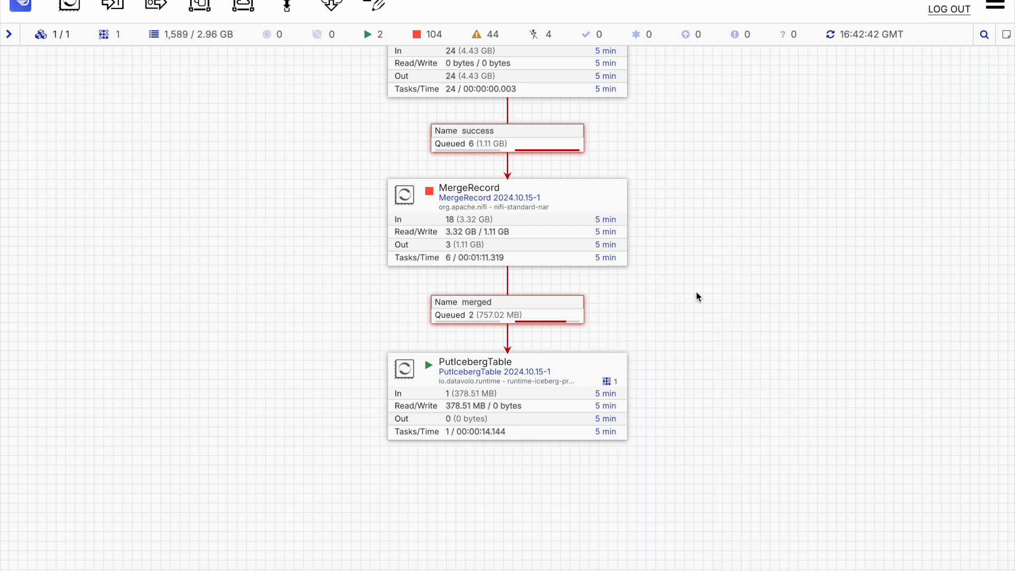
right_click(671, 297)
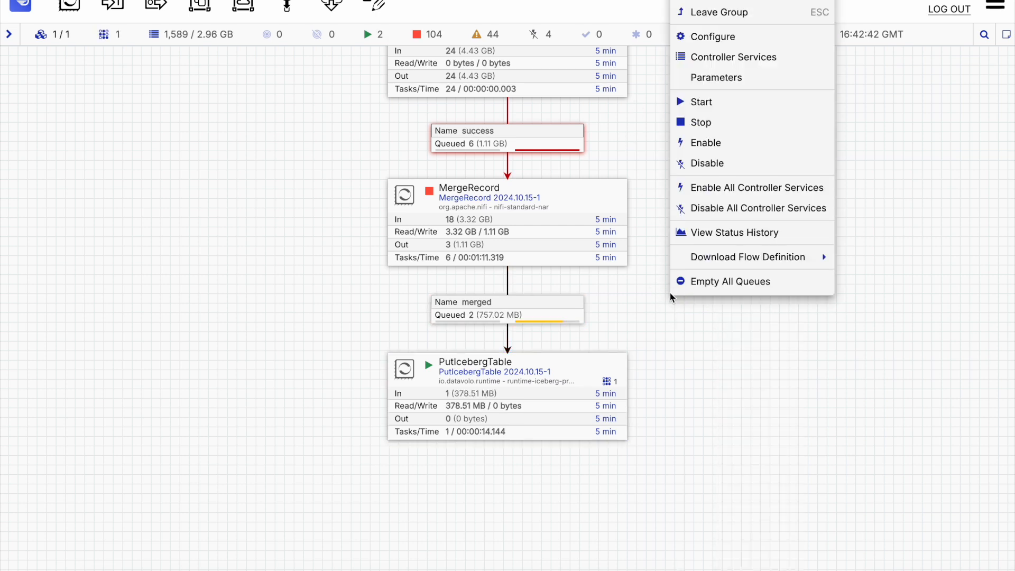
left_click(718, 0)
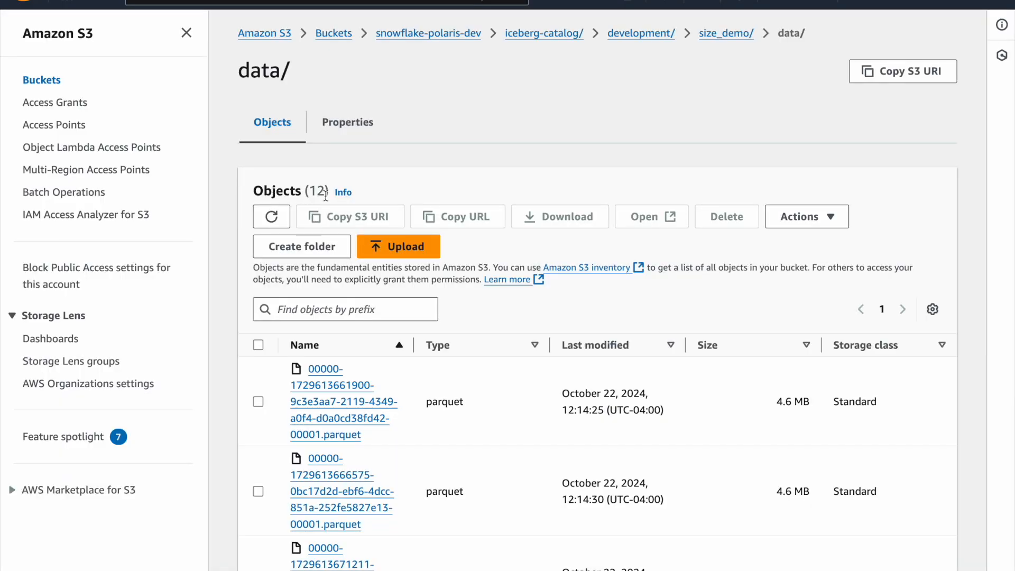
Step: Refresh the size_demo data folder listing in S3 and browse the parquet files
scroll(616, 346, "down", 10)
scroll(620, 352, "up", 4)
scroll(621, 352, "up", 10)
left_click(271, 216)
scroll(525, 418, "down", 10)
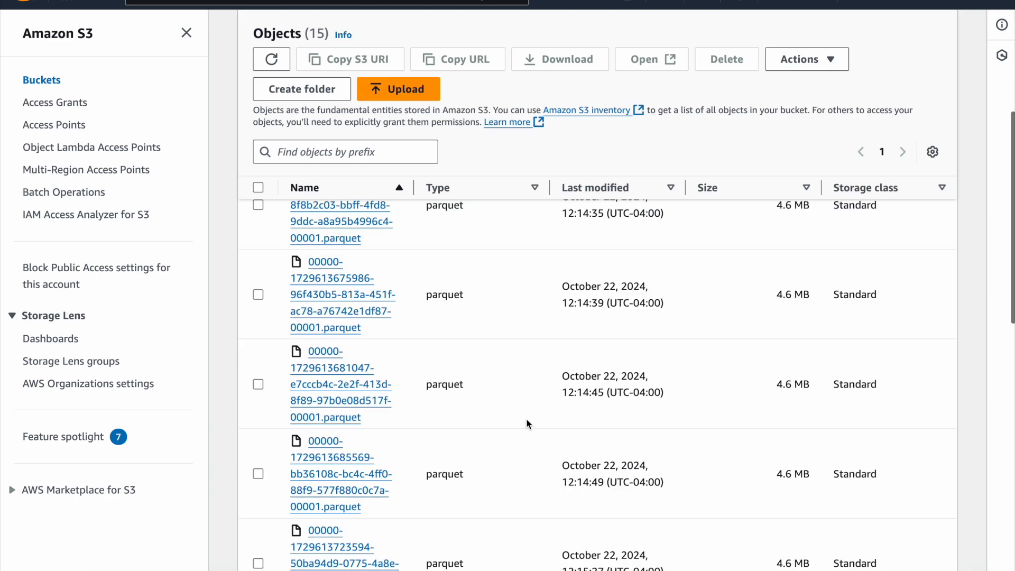
scroll(527, 422, "down", 2)
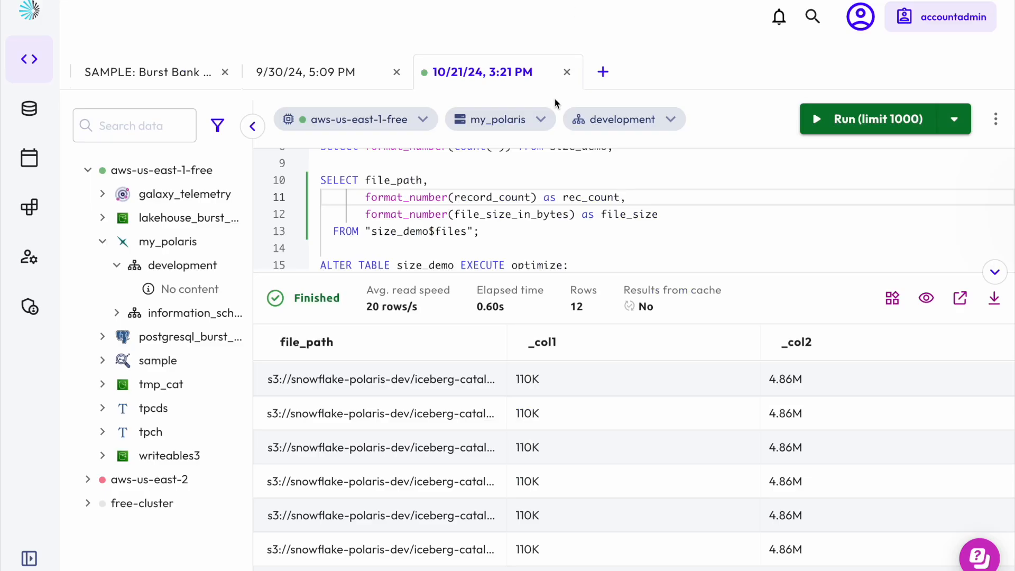
Step: Run the selected query listing file paths, record counts and file sizes from size_demo$files
scroll(588, 165, "up", 2)
scroll(589, 165, "up", 1)
scroll(589, 165, "down", 2)
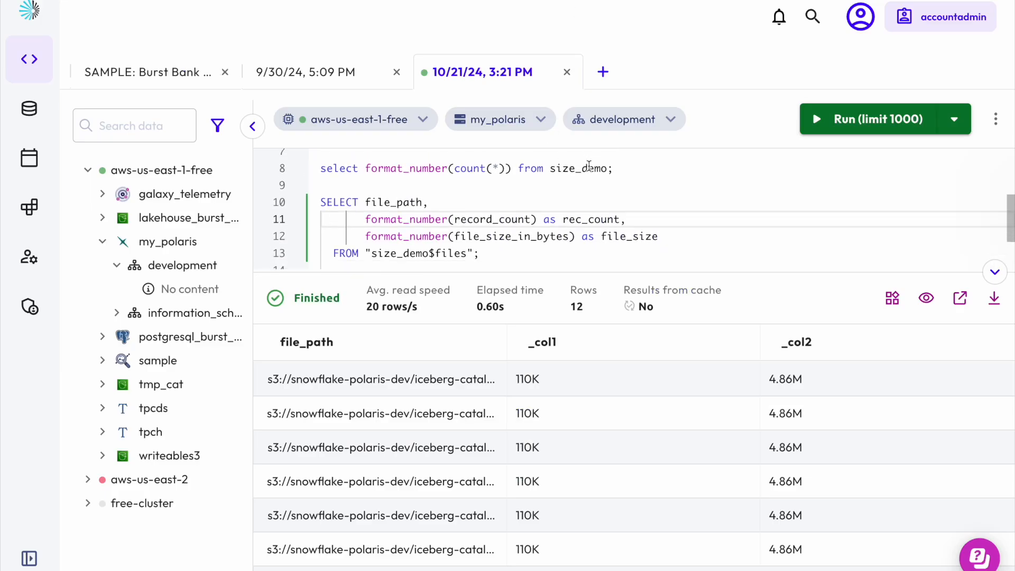
left_click_drag(479, 233, 312, 185)
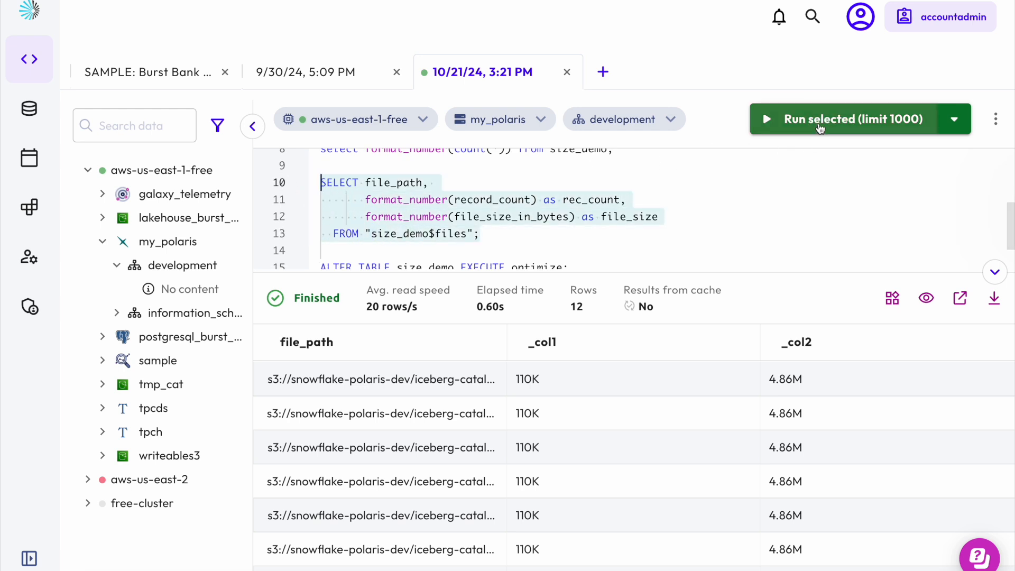
left_click(818, 123)
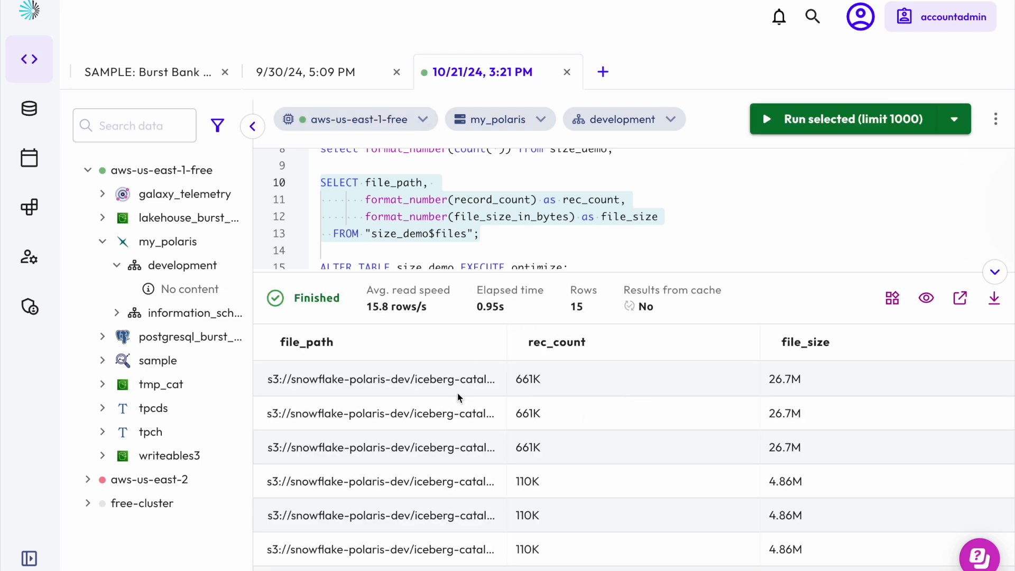
Step: Run ALTER TABLE size_demo EXECUTE optimize to compact the table's data files
scroll(581, 450, "down", 1)
scroll(581, 452, "down", 2)
scroll(581, 452, "up", 4)
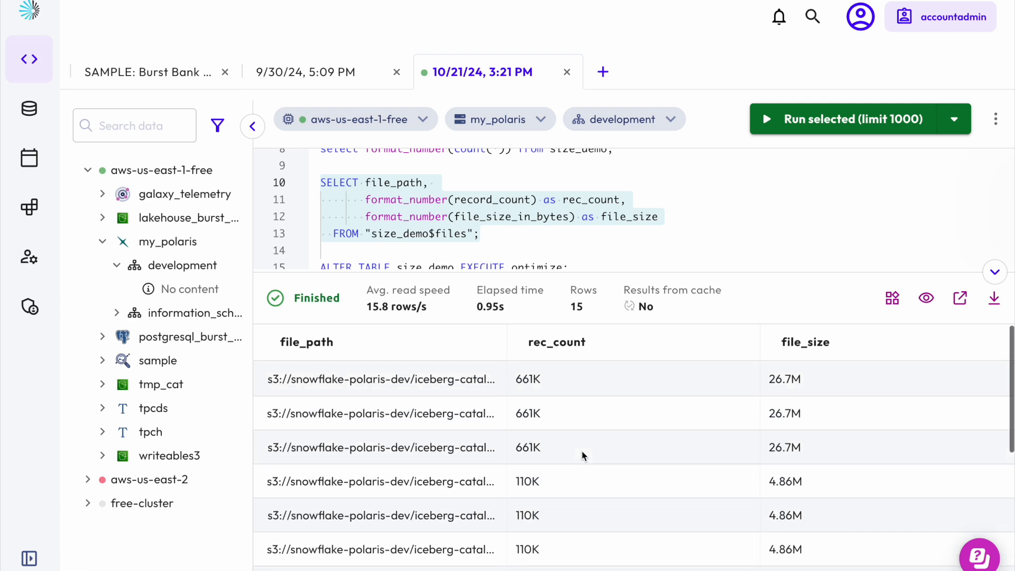
scroll(797, 498, "down", 3)
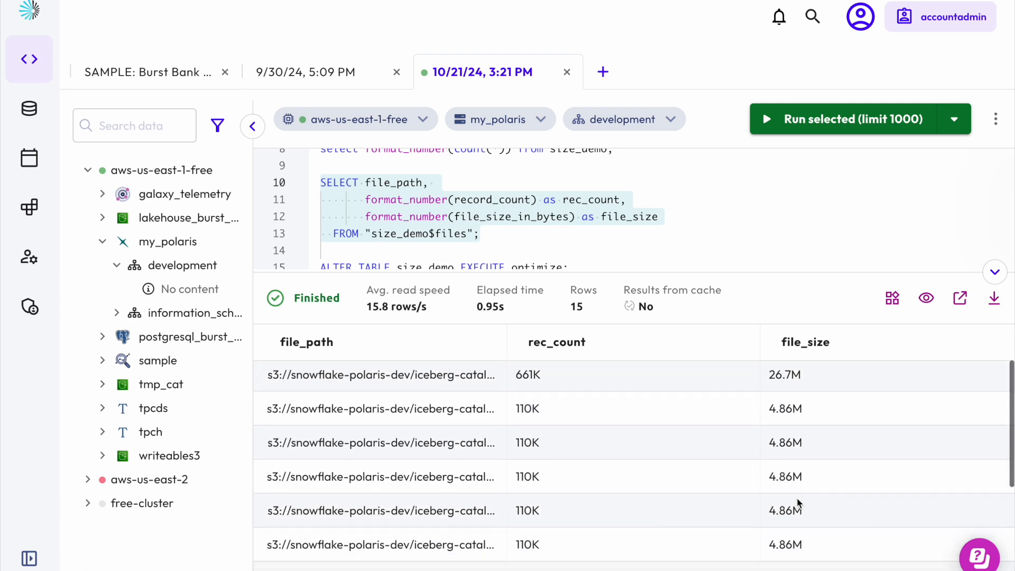
scroll(582, 249, "down", 1)
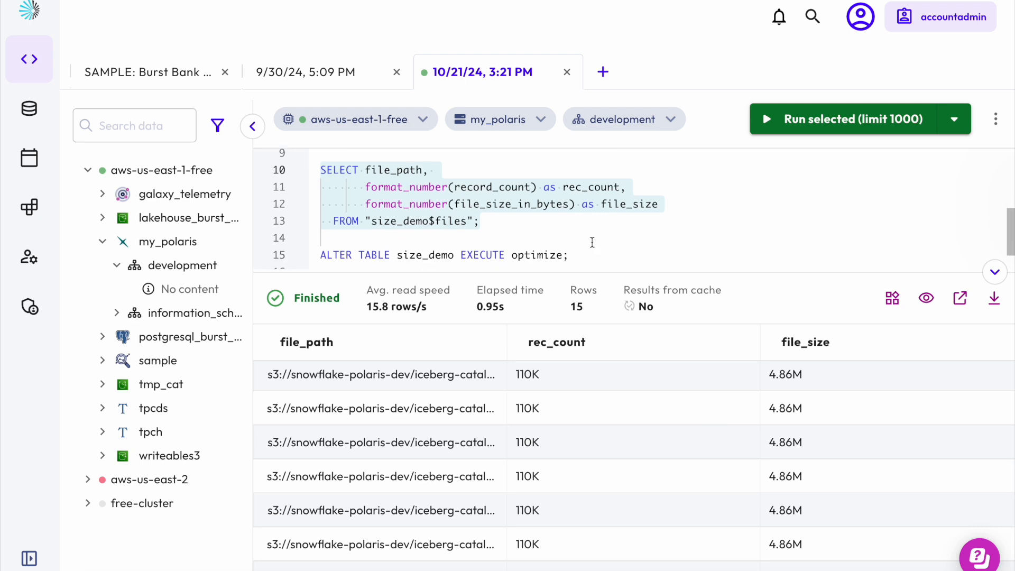
left_click_drag(582, 250, 573, 235)
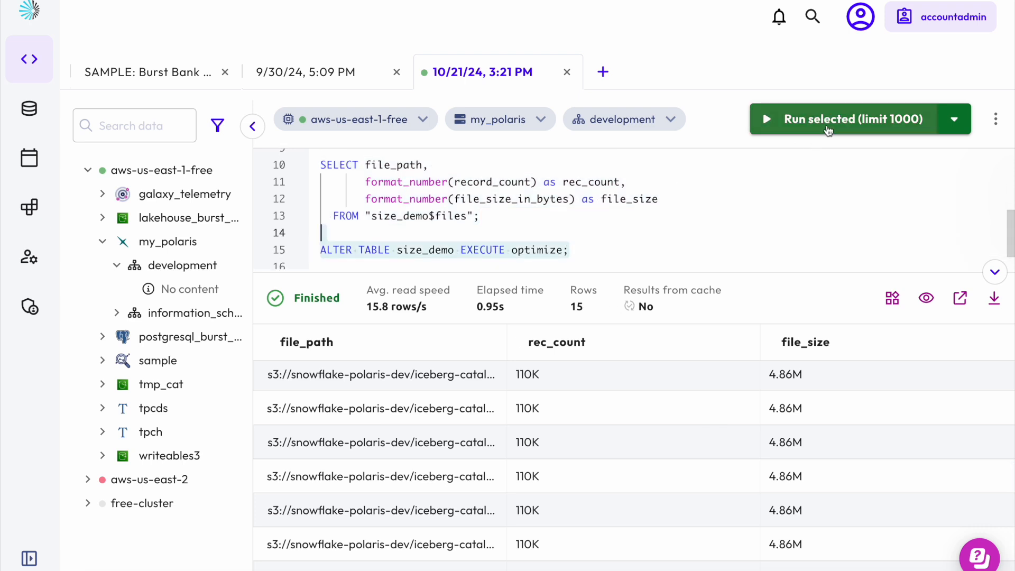
left_click(827, 129)
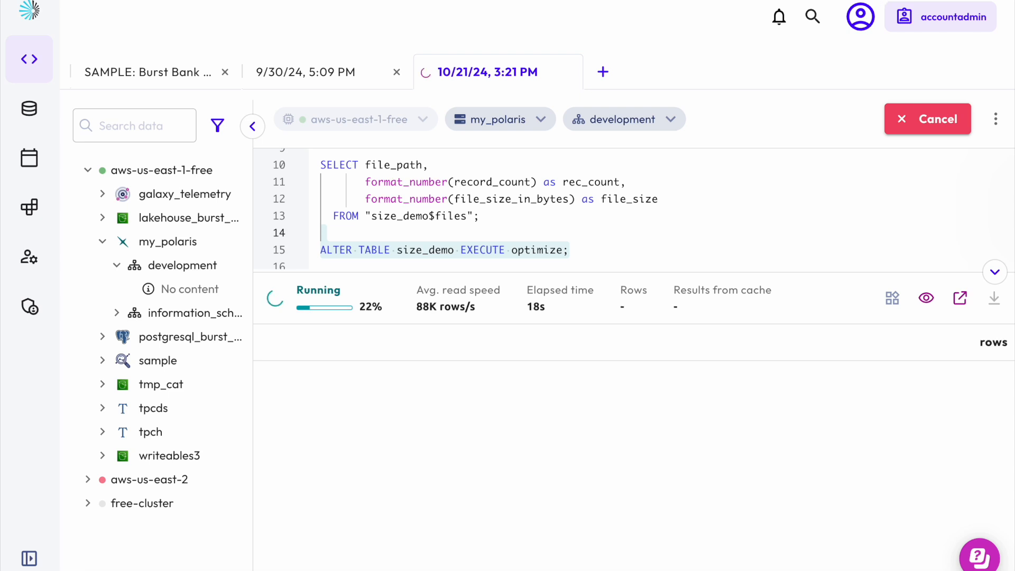
Step: Rerun the size_demo$files query to list the table's data files after optimization
scroll(484, 251, "up", 1)
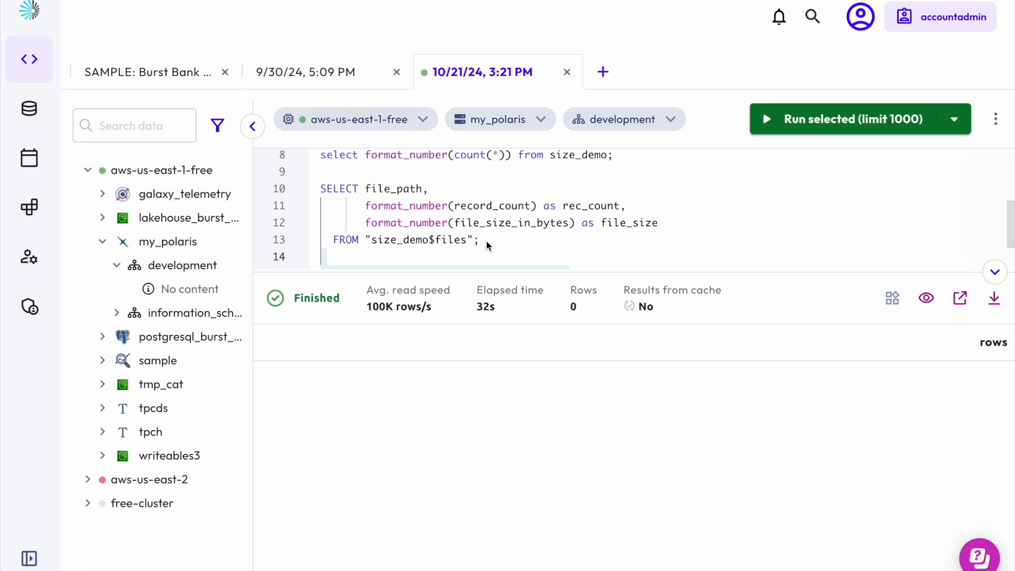
left_click_drag(485, 246, 308, 195)
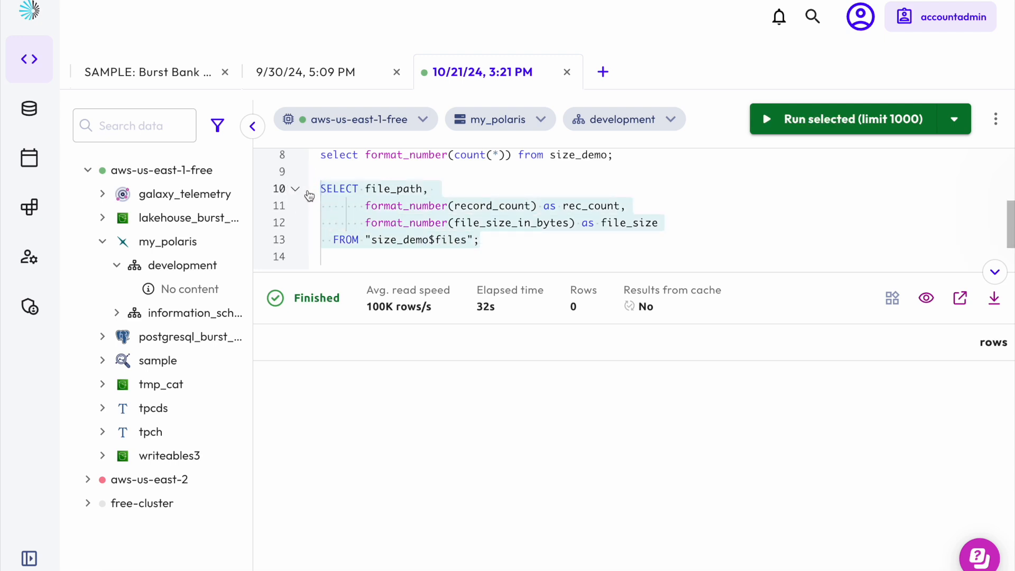
left_click(794, 128)
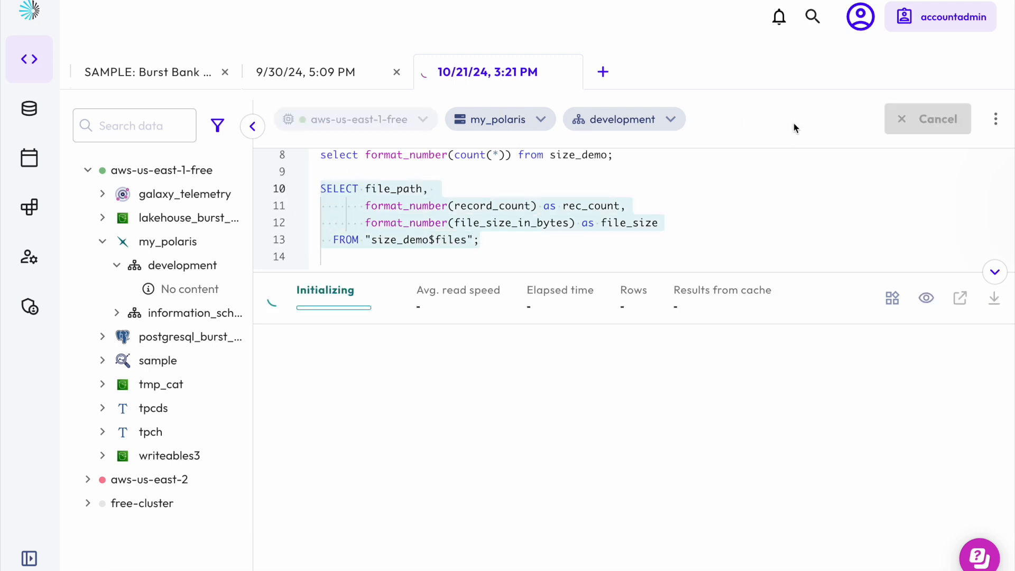